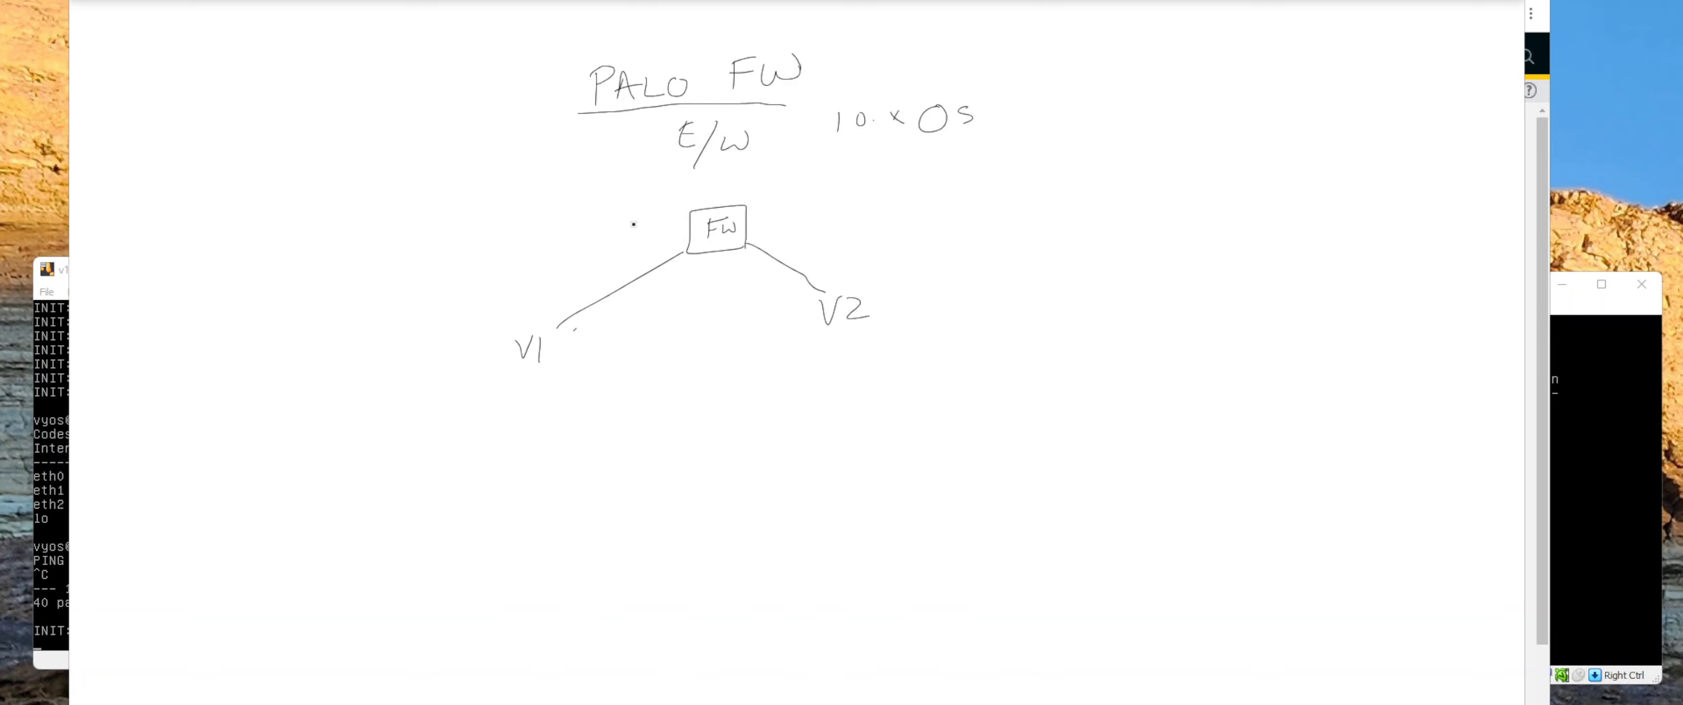
Underline E/W, mark both firewall links, label them V1 Zone and V2 Zone, and write Any with outward arrows between the zones
left_click_drag(670, 171, 750, 163)
left_click_drag(752, 276, 760, 275)
mouse_move(635, 303)
left_mouse_down()
mouse_move(645, 334)
mouse_move(769, 302)
mouse_move(783, 309)
mouse_move(758, 333)
mouse_move(808, 322)
left_mouse_up()
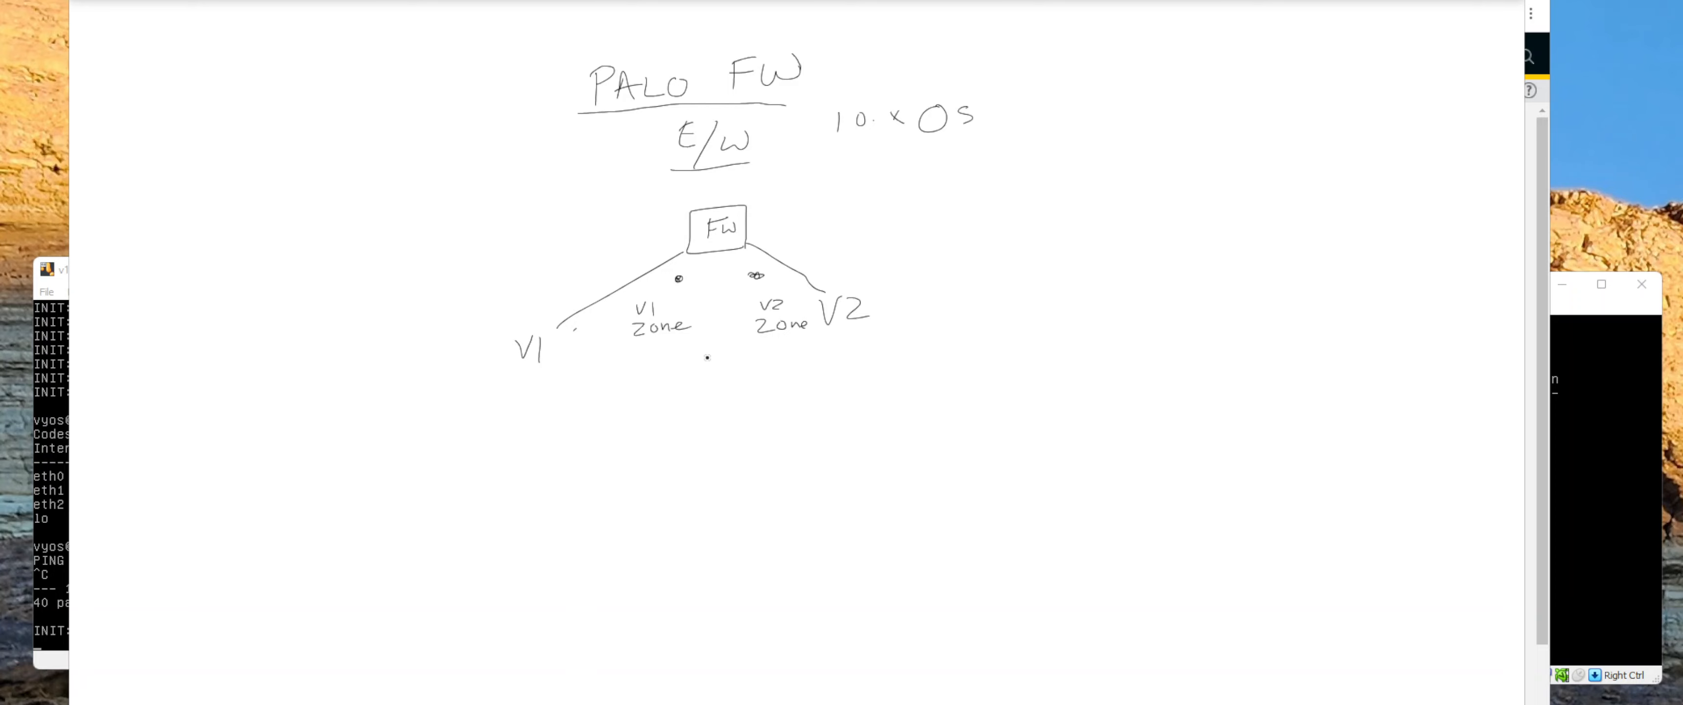
mouse_move(701, 370)
left_mouse_down()
mouse_move(705, 355)
mouse_move(741, 364)
mouse_move(686, 365)
mouse_move(764, 364)
mouse_move(661, 370)
left_mouse_up()
mouse_move(524, 389)
left_mouse_down()
mouse_move(522, 403)
mouse_move(575, 405)
left_mouse_up()
left_click(546, 392)
left_click_drag(567, 394, 580, 392)
mouse_move(525, 416)
left_mouse_down()
mouse_move(512, 428)
mouse_move(556, 416)
left_mouse_up()
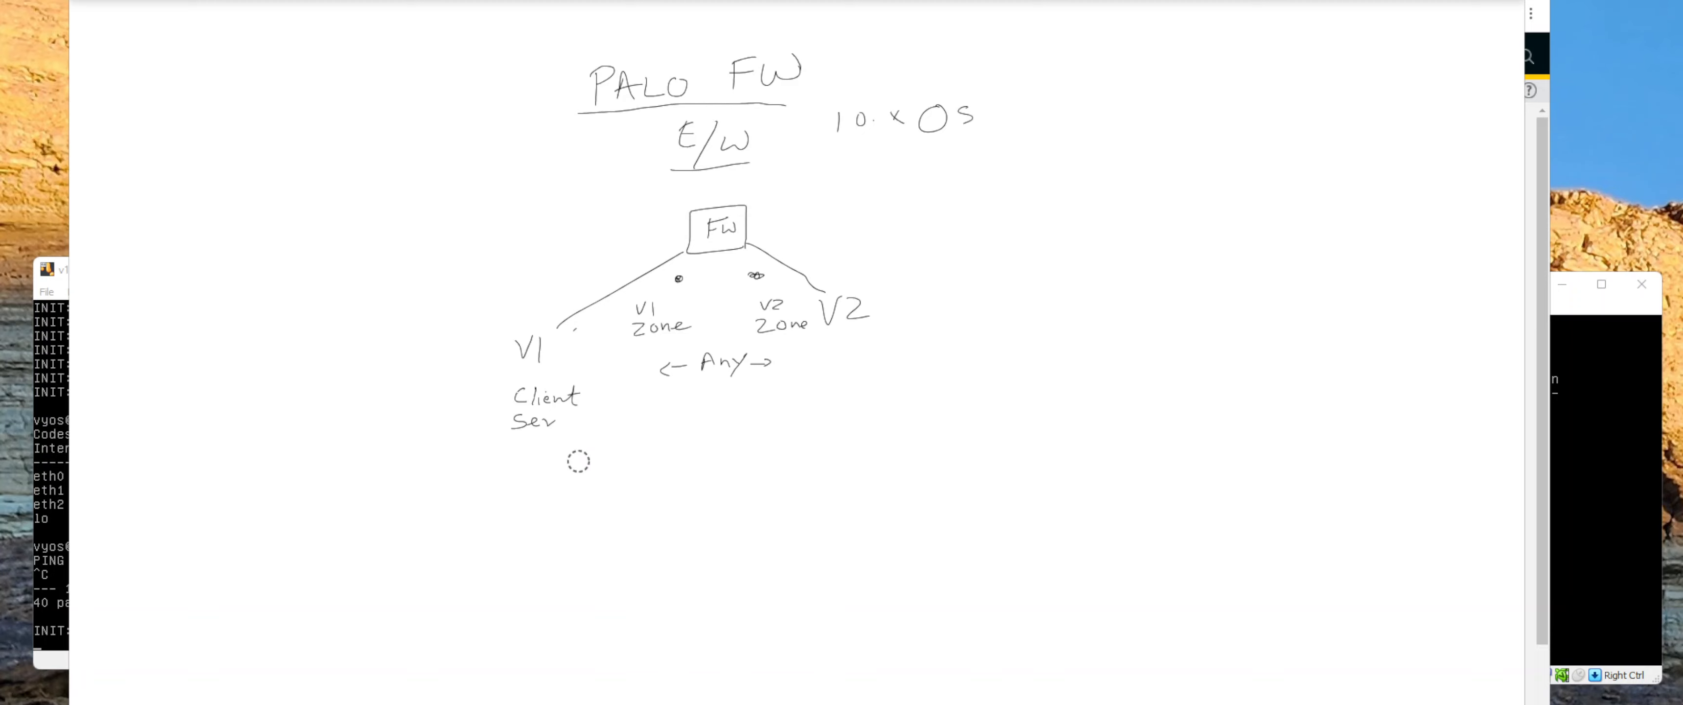
left_click_drag(575, 396, 556, 391)
Write Web Server below V1 and Client web page below V2 in the network sketch
mouse_move(501, 392)
left_mouse_down()
mouse_move(509, 410)
mouse_move(542, 392)
mouse_move(563, 425)
mouse_move(600, 419)
left_mouse_up()
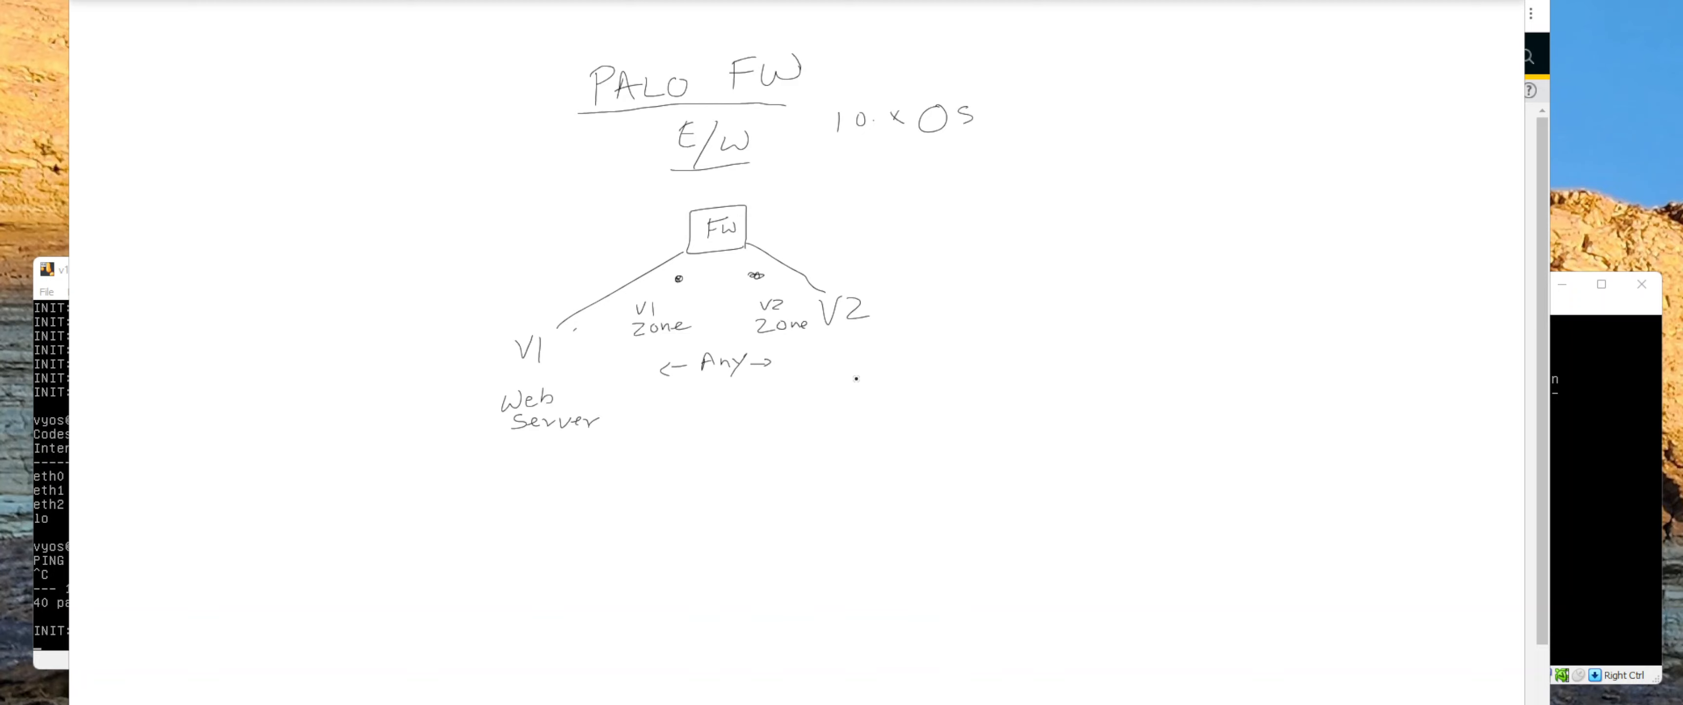
mouse_move(859, 378)
left_mouse_down()
mouse_move(852, 390)
mouse_move(875, 376)
mouse_move(927, 391)
mouse_move(947, 366)
left_mouse_up()
mouse_move(858, 411)
left_mouse_down()
mouse_move(902, 402)
mouse_move(912, 419)
mouse_move(877, 445)
mouse_move(943, 428)
left_mouse_up()
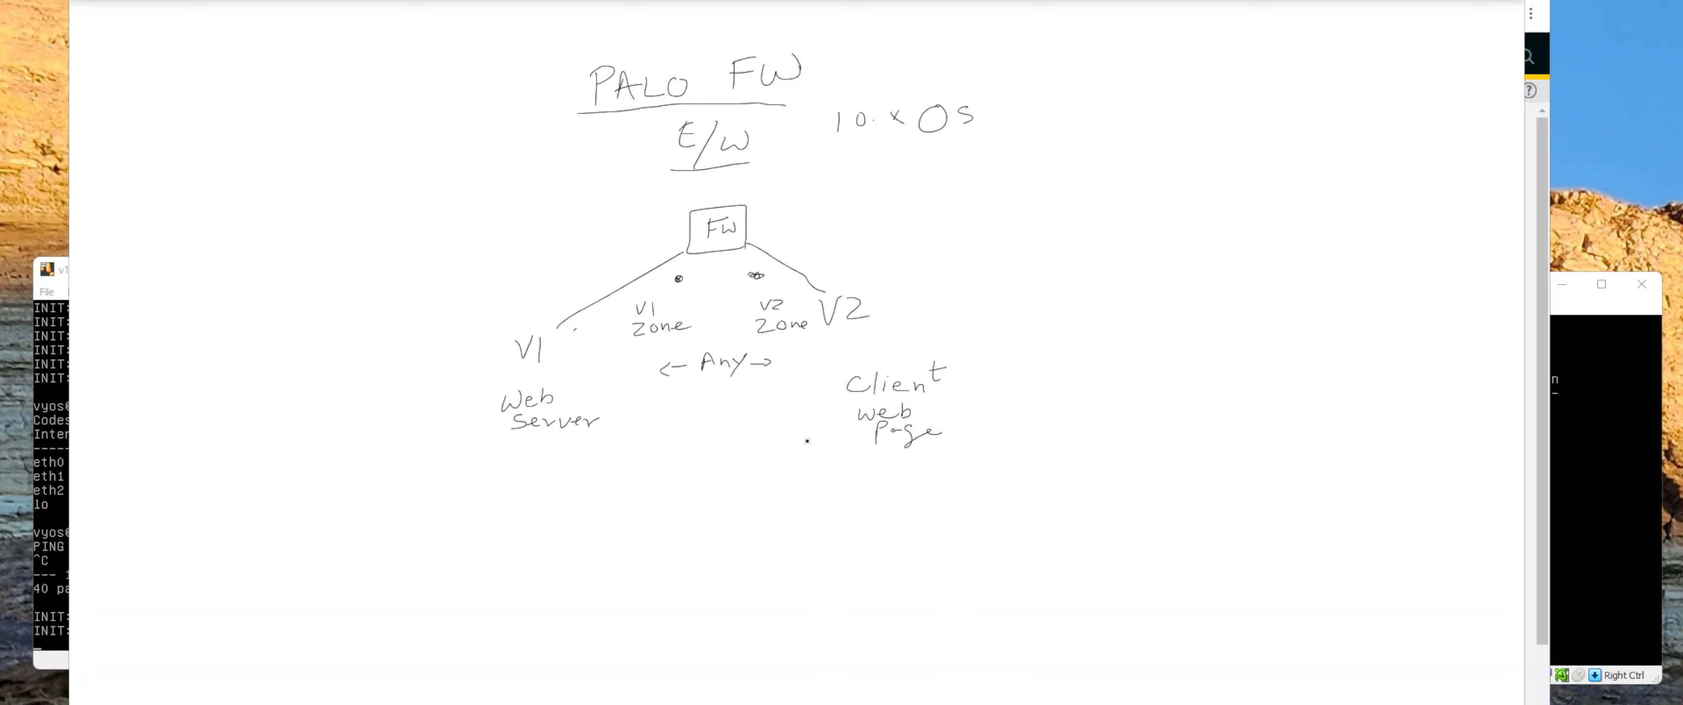
Write the IP address 10.1.1.1 beside V1 in the network sketch
left_click_drag(464, 365, 462, 382)
left_click_drag(475, 370, 521, 382)
left_click(484, 376)
left_click(489, 378)
left_click(500, 377)
left_click(512, 378)
Write the firewall interface addresses, 10.1.1.10 on its V1 side and 10.2.2.10 on its V2 side
left_click_drag(602, 234, 660, 244)
left_click(621, 245)
left_click(637, 247)
left_click(651, 245)
mouse_move(768, 222)
left_mouse_down()
mouse_move(854, 235)
mouse_move(867, 220)
left_mouse_up()
left_click(804, 229)
left_click(840, 228)
Write the IP address 10.2.2.2 beside V2 in the network sketch
left_click_drag(892, 315, 993, 321)
left_click(949, 319)
left_click(976, 318)
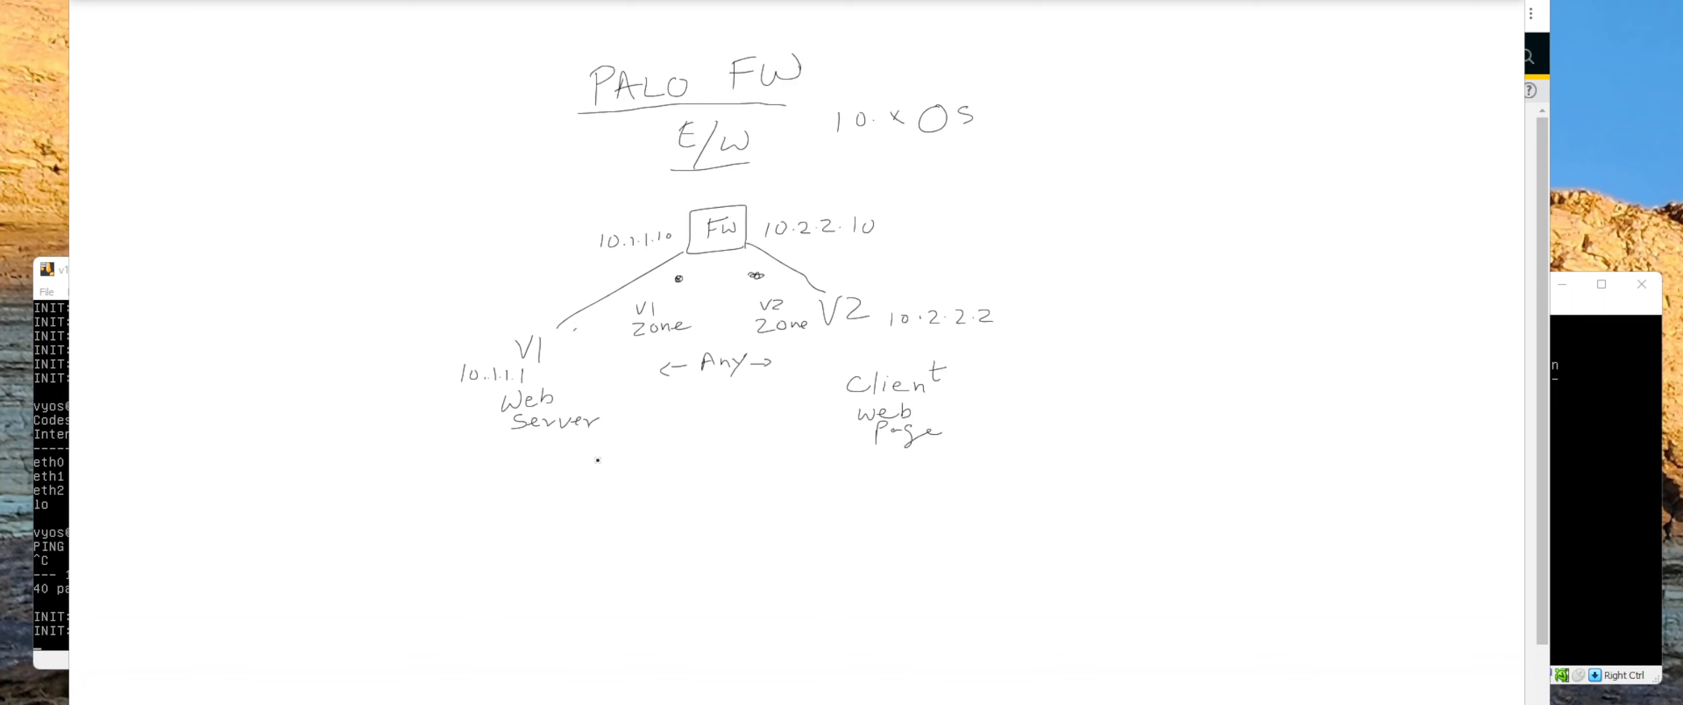
Draw a ping arrow under V1, a curl arrow under V2 and a curved two-way arrow between them, and underline Any
mouse_move(532, 460)
left_mouse_down()
mouse_move(632, 456)
mouse_move(526, 485)
mouse_move(573, 500)
left_mouse_up()
mouse_move(835, 473)
left_mouse_down()
mouse_move(818, 463)
mouse_move(953, 469)
left_mouse_up()
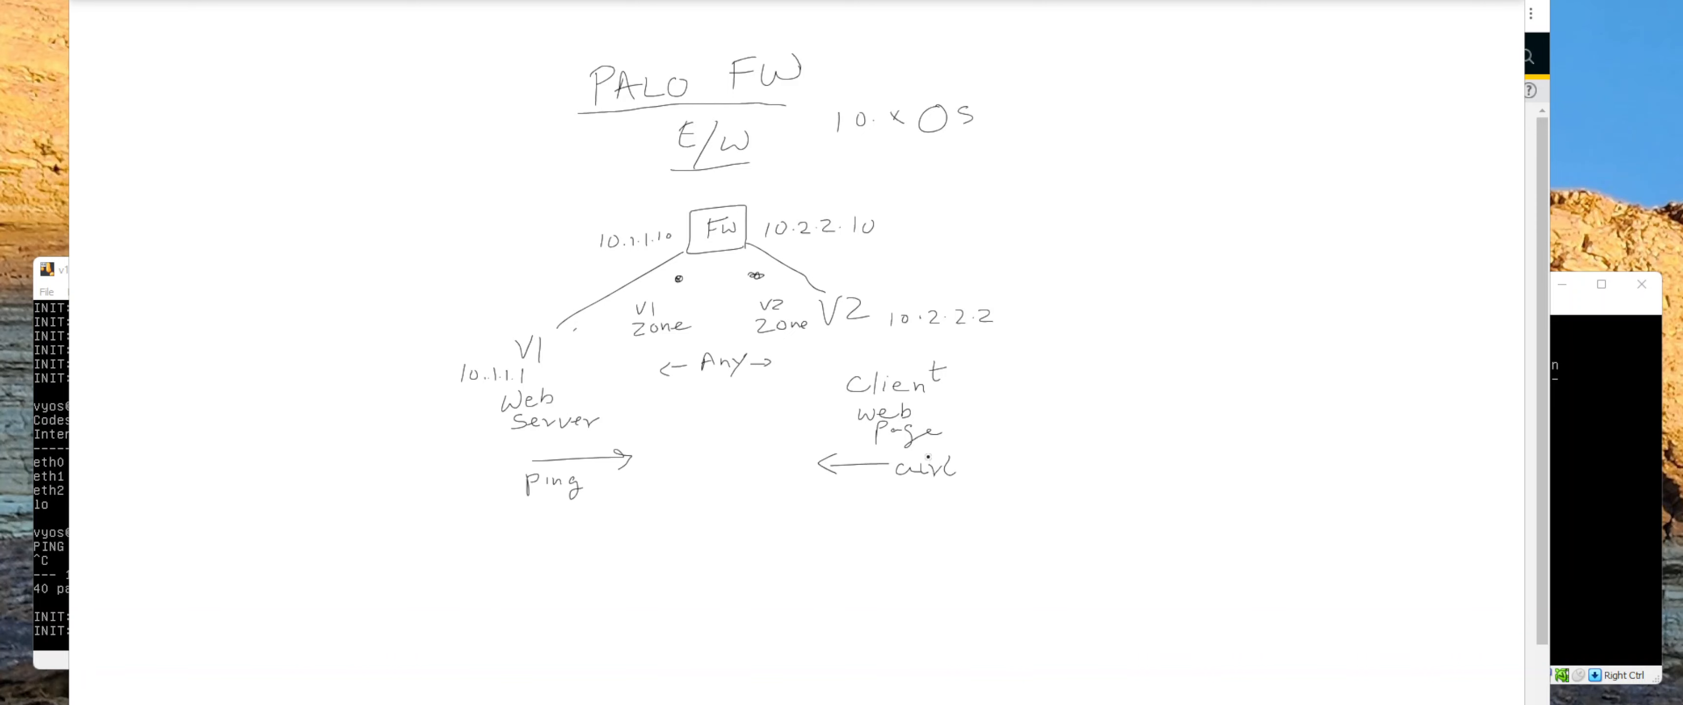
left_click_drag(700, 378, 739, 378)
left_click_drag(603, 494, 714, 523)
mouse_move(800, 494)
left_mouse_down()
mouse_move(725, 521)
mouse_move(806, 488)
mouse_move(798, 502)
left_mouse_up()
left_click_drag(601, 502, 625, 496)
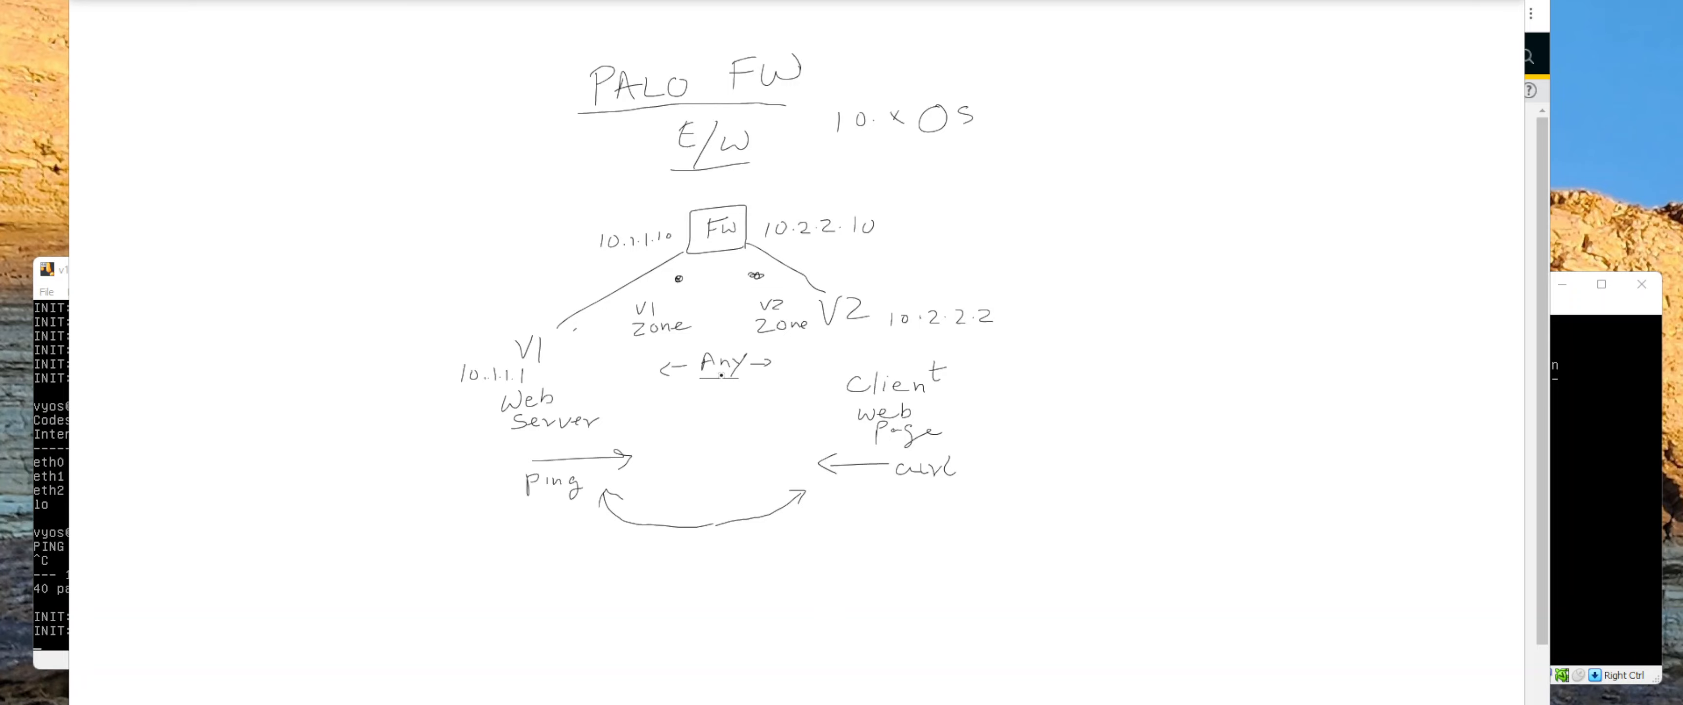
Switch to the v1-1-8 VM console and display its interfaces and IP routing table
left_click(66, 278)
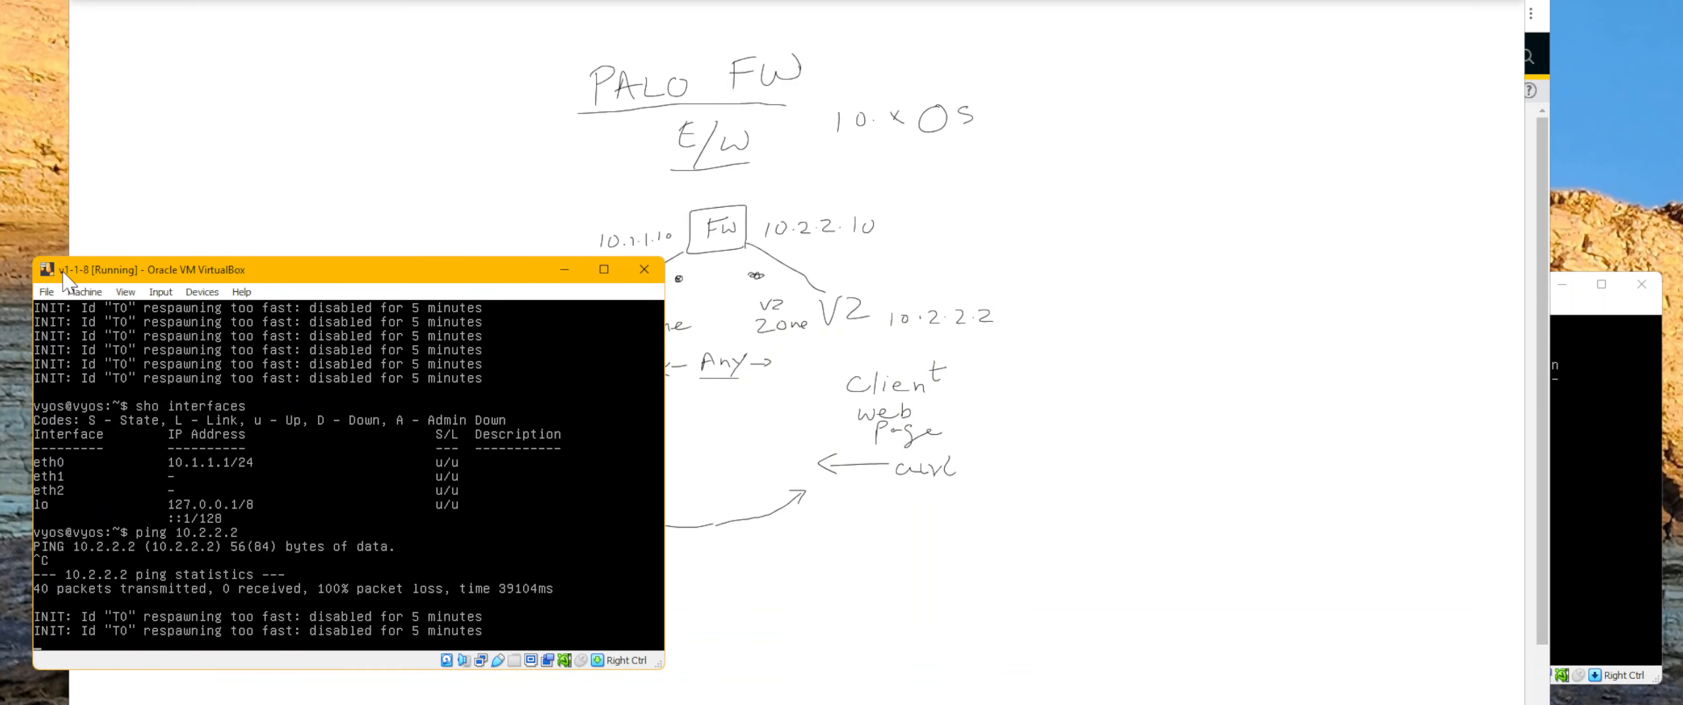
key("Return")
key("Return")
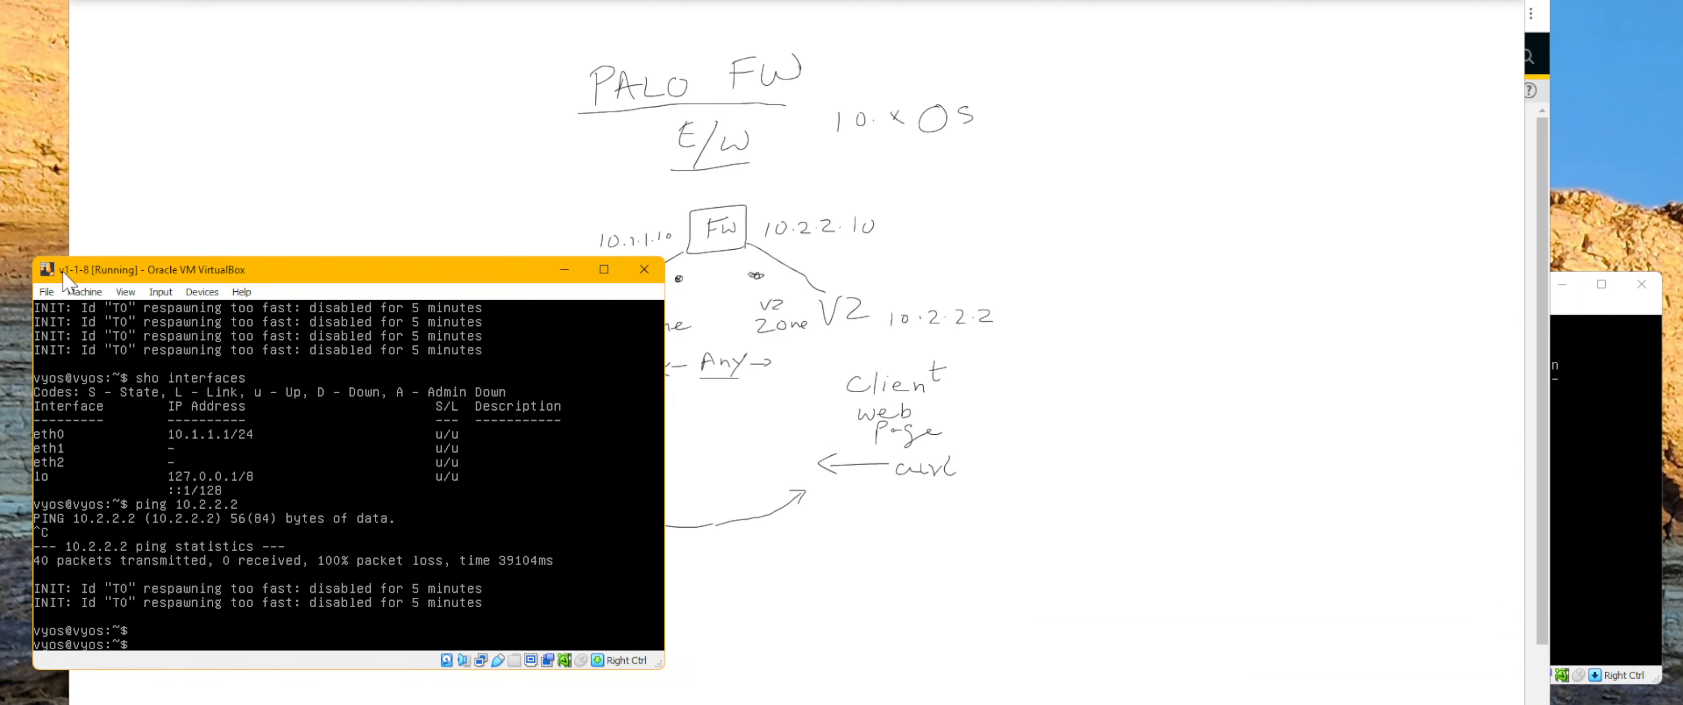
type("sho interfaces")
key("Return")
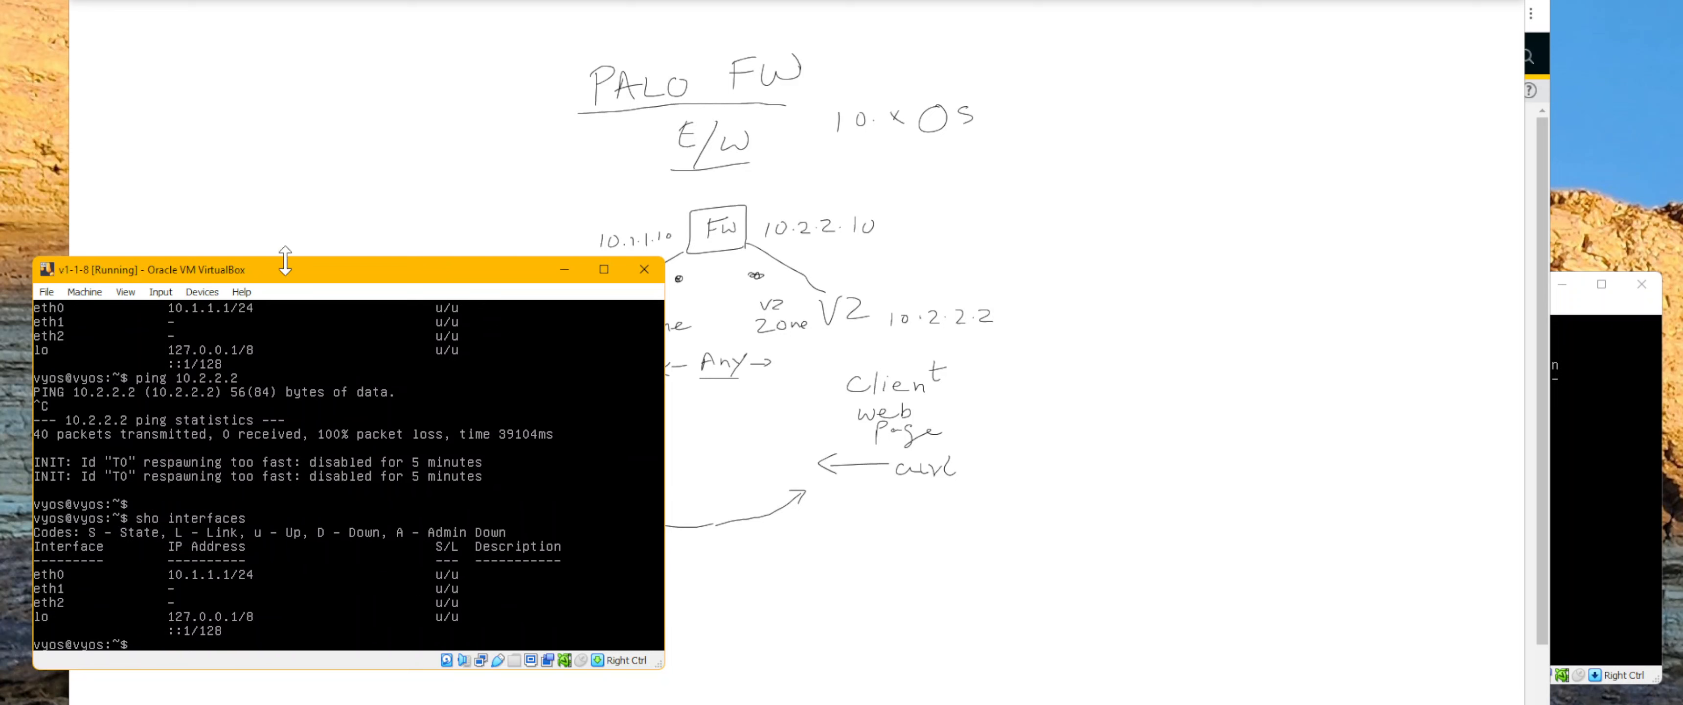
type("sho ip  route")
key("Return")
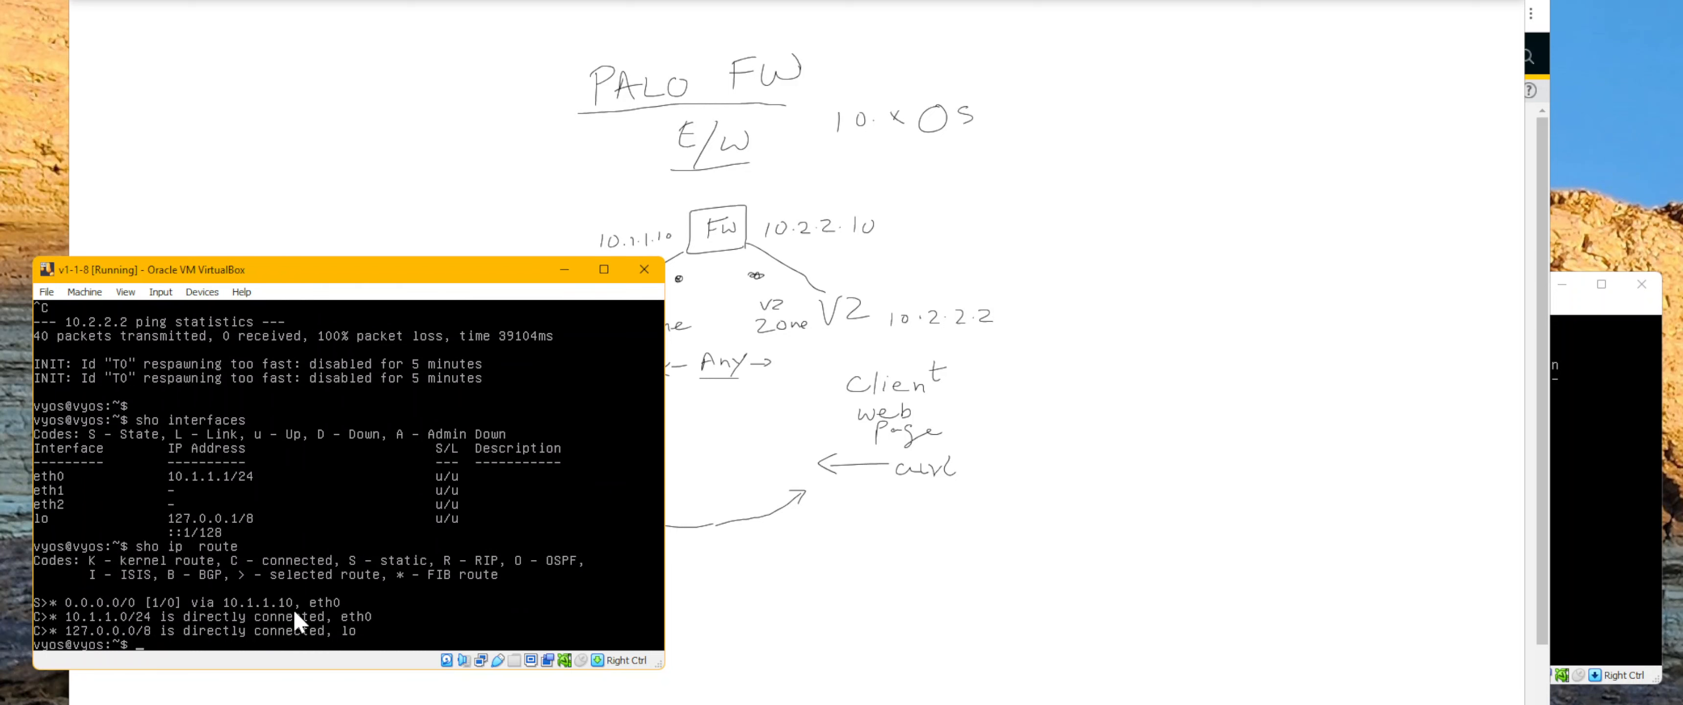
Ping the firewall interface 10.1.1.10 from v1-1-8 for a few replies, then stop the ping
type("ping 10.1.1.10")
key("Return")
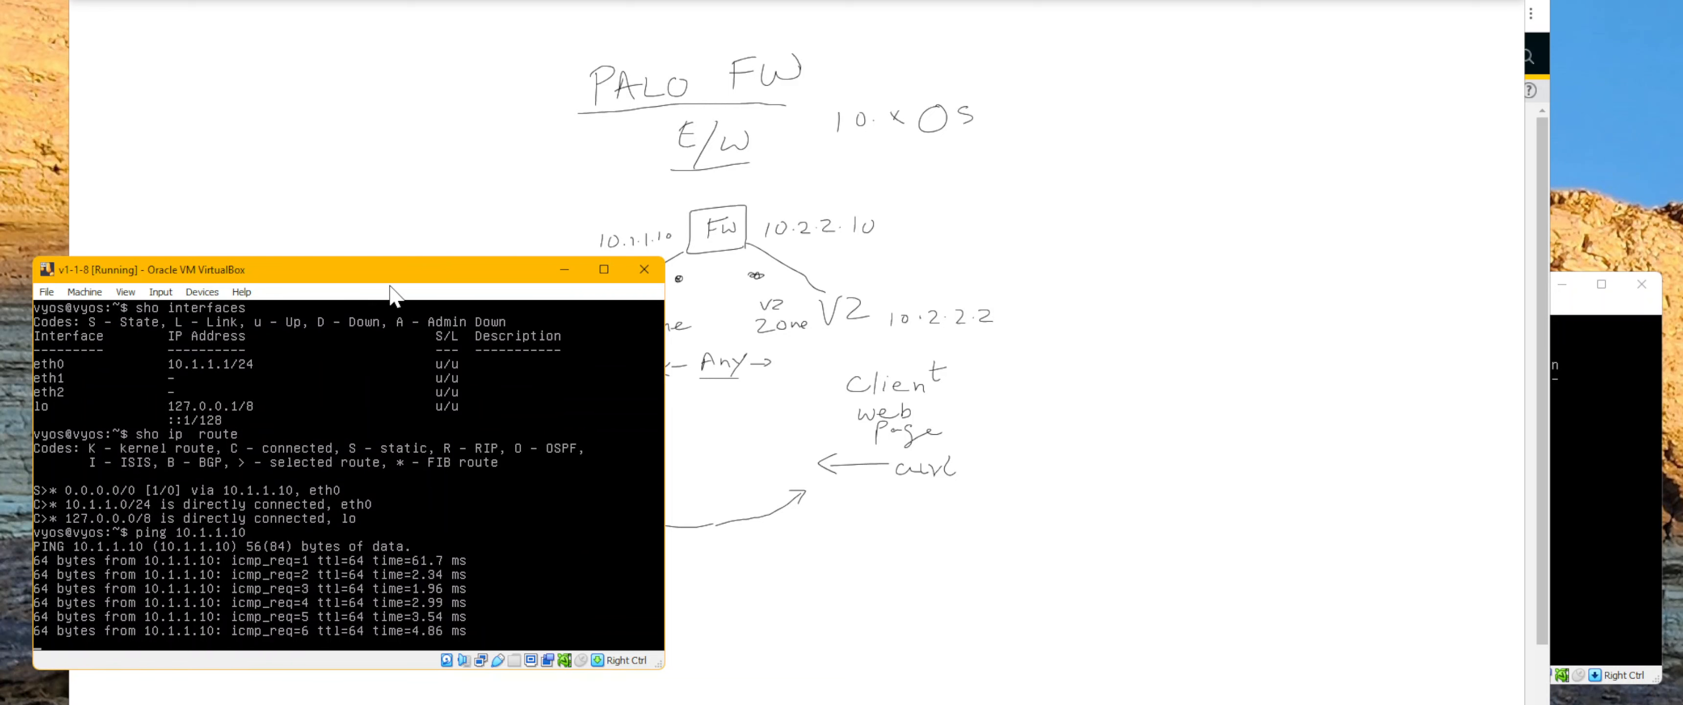
key("ctrl+c")
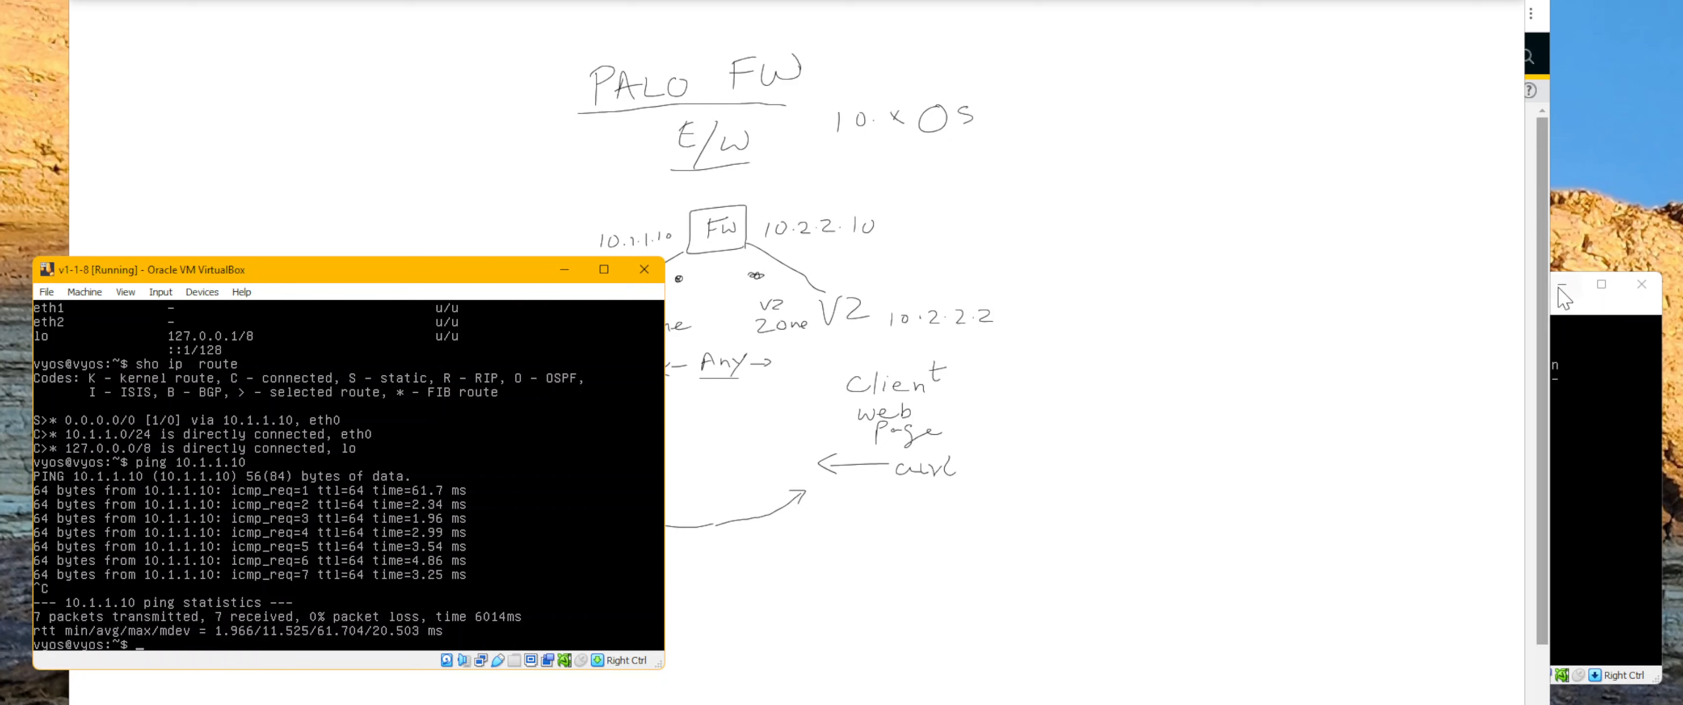
Switch to the v2-1-8 VM console and display its interfaces and IP routing table
left_click(1599, 321)
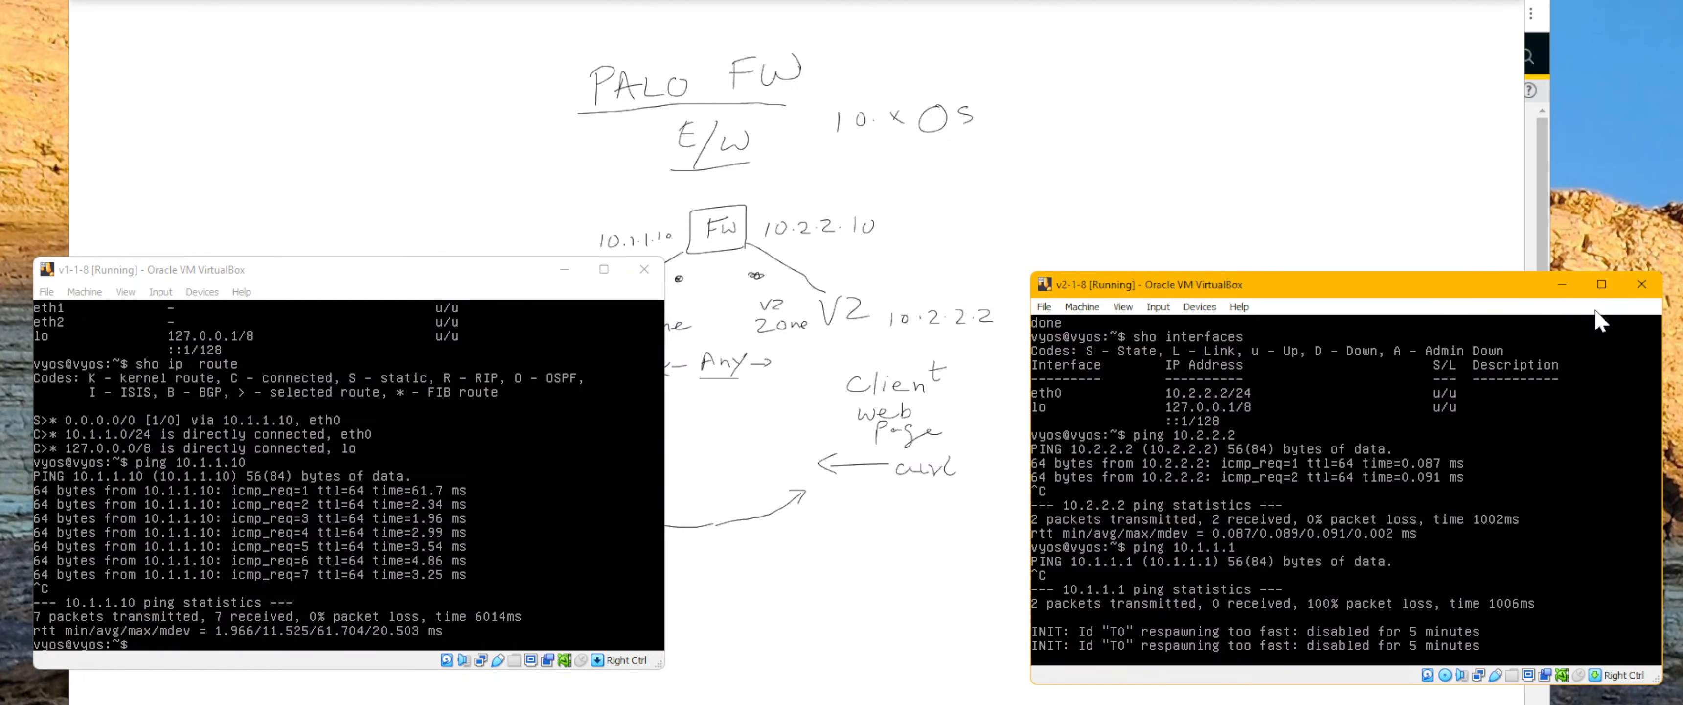
key("Return")
type("sho interfaces")
key("Return")
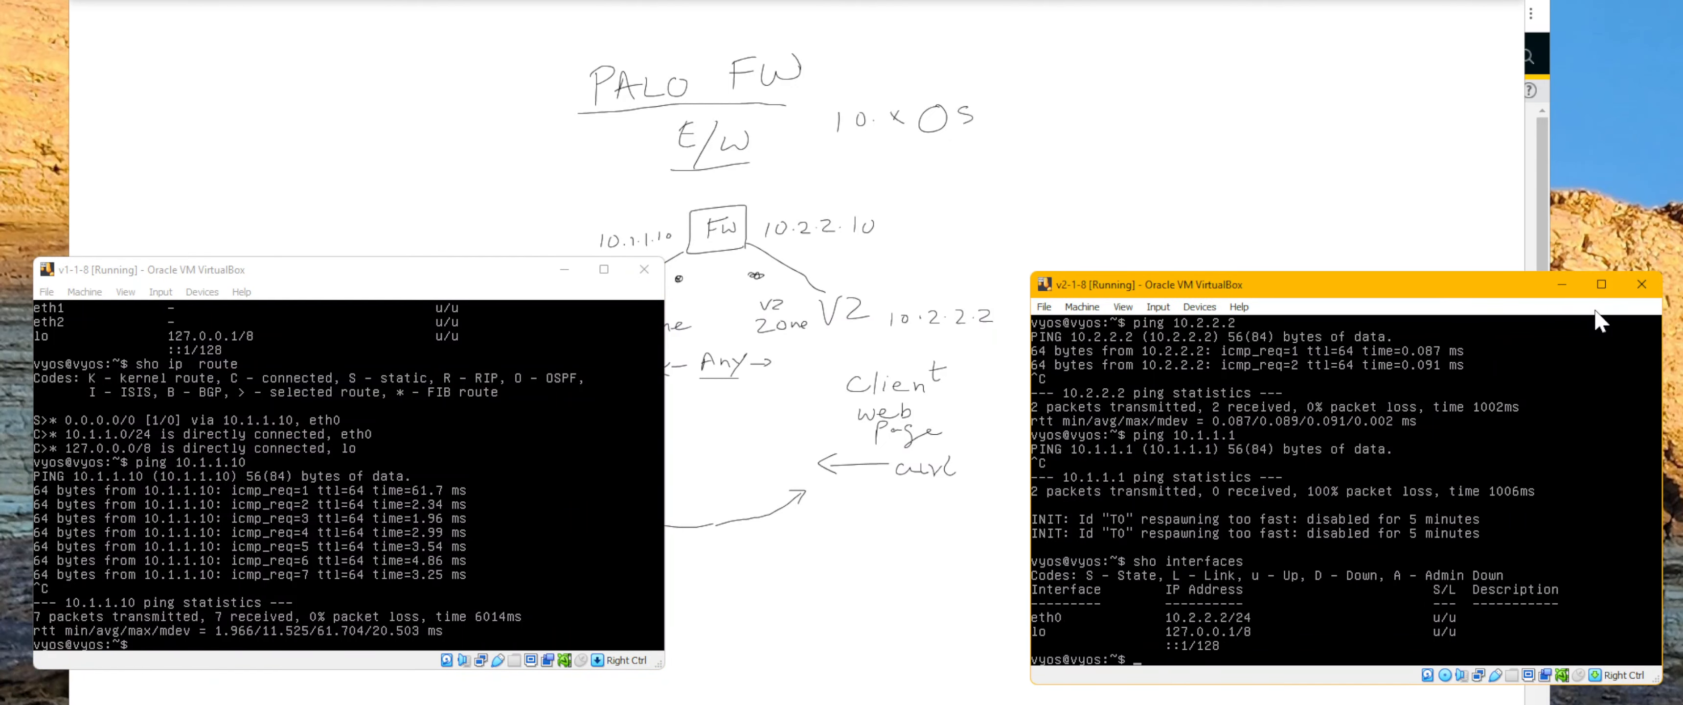
type("sho ip route")
key("Return")
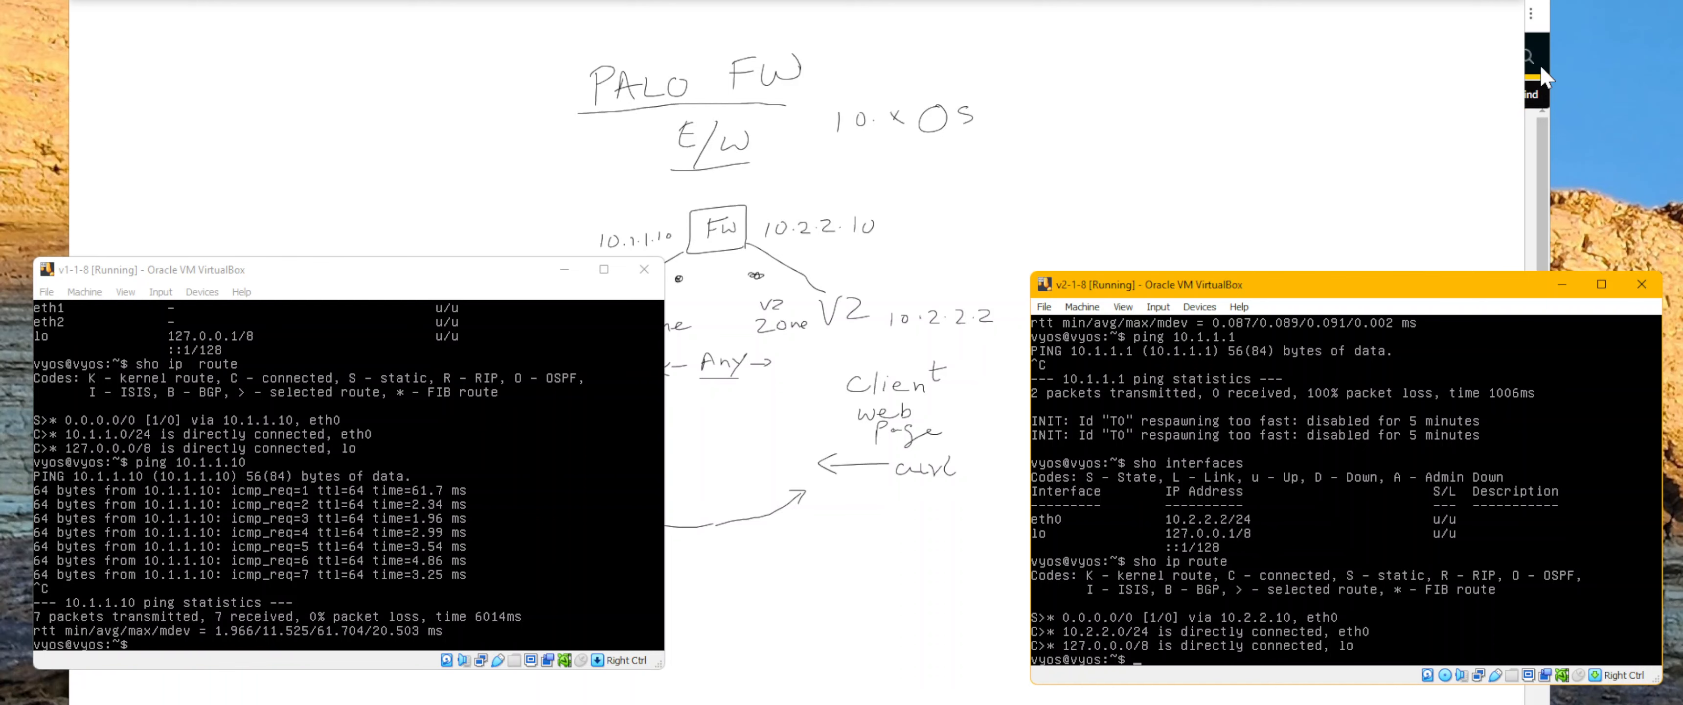
Switch to the PA-VM firewall web interface and review the Ethernet interfaces and the security policy rules
key("alt+Tab")
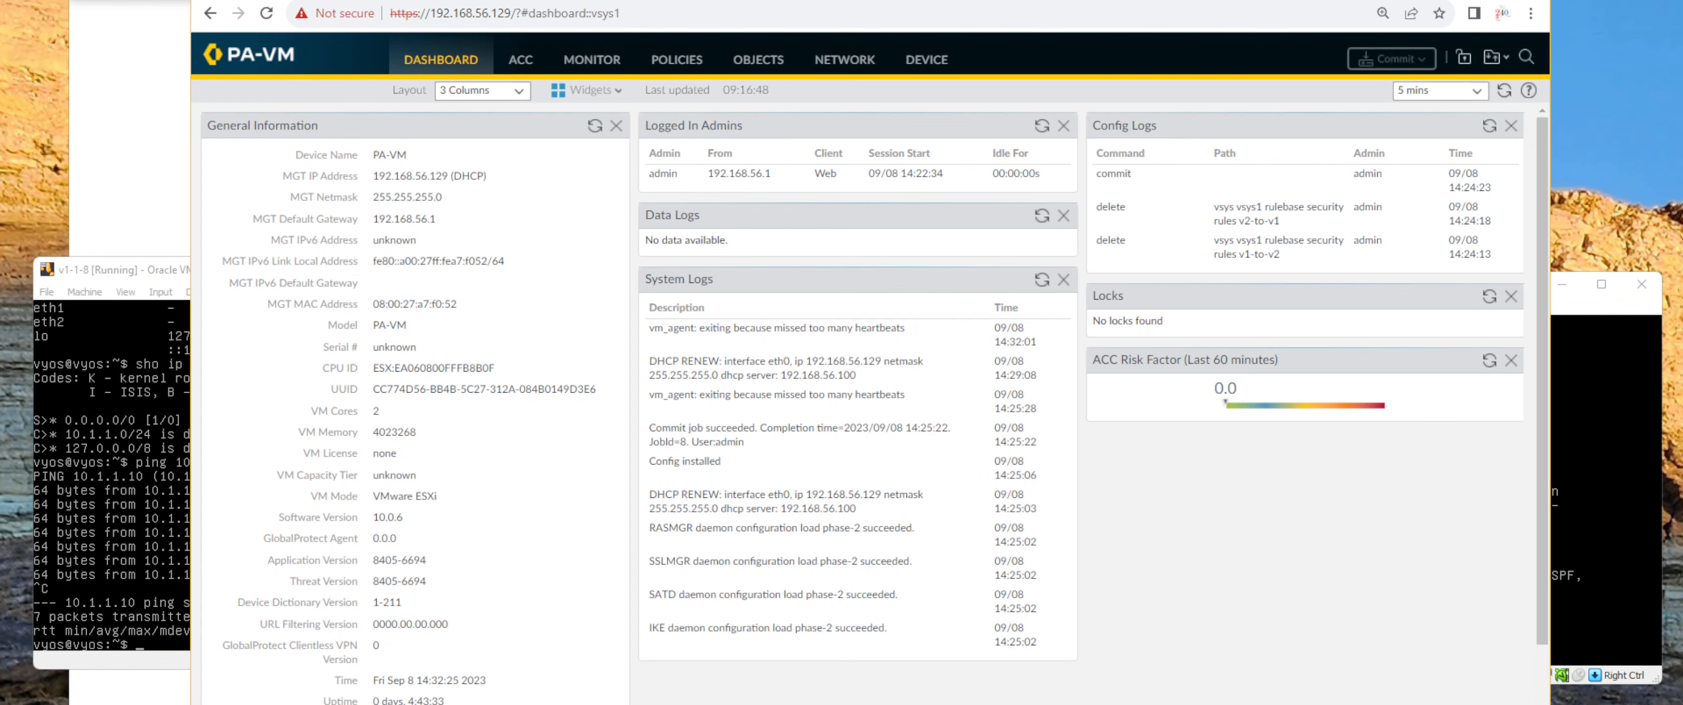
left_click_drag(711, 0, 740, 4)
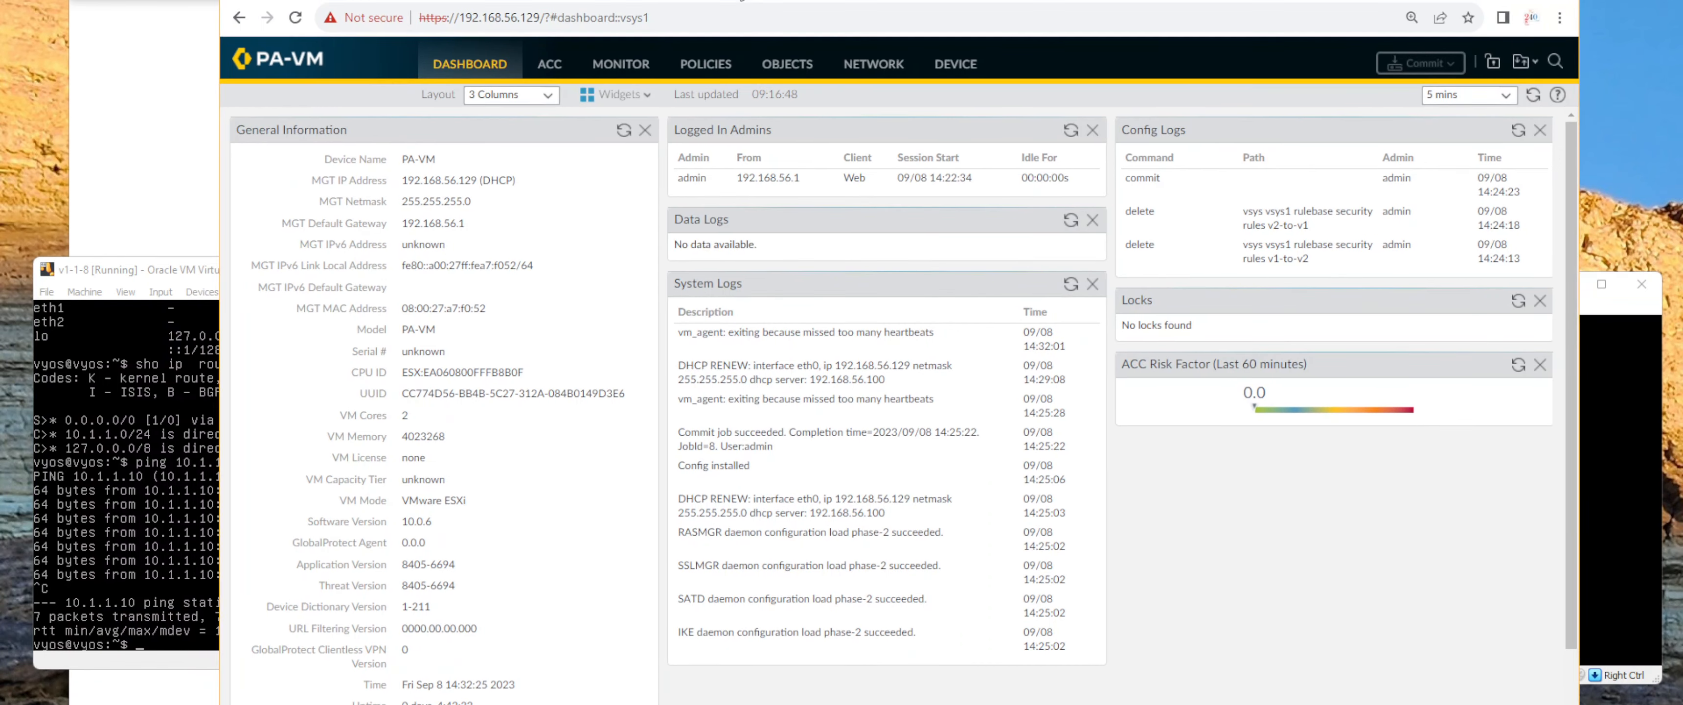
left_click(882, 70)
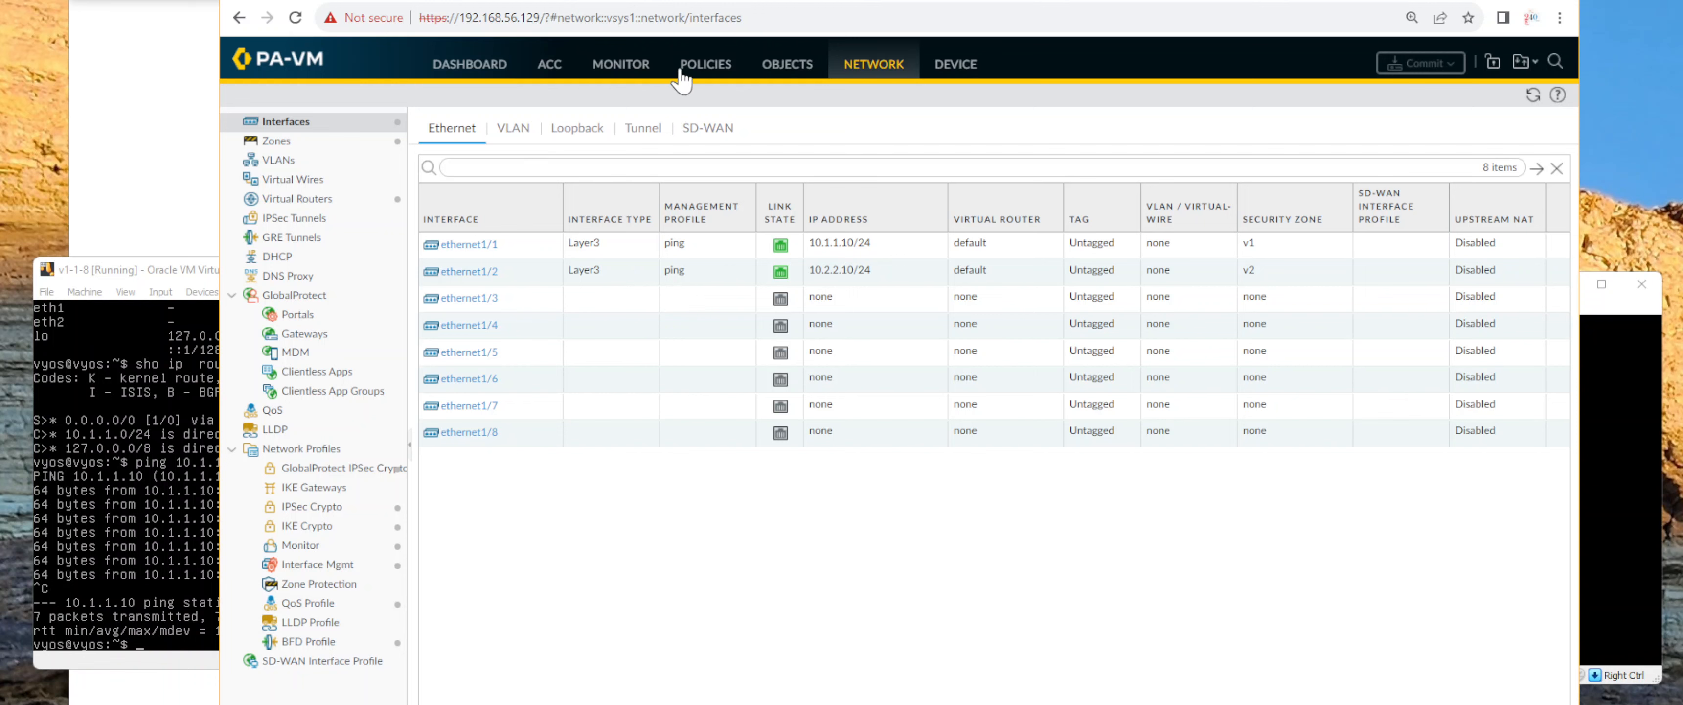
left_click(706, 66)
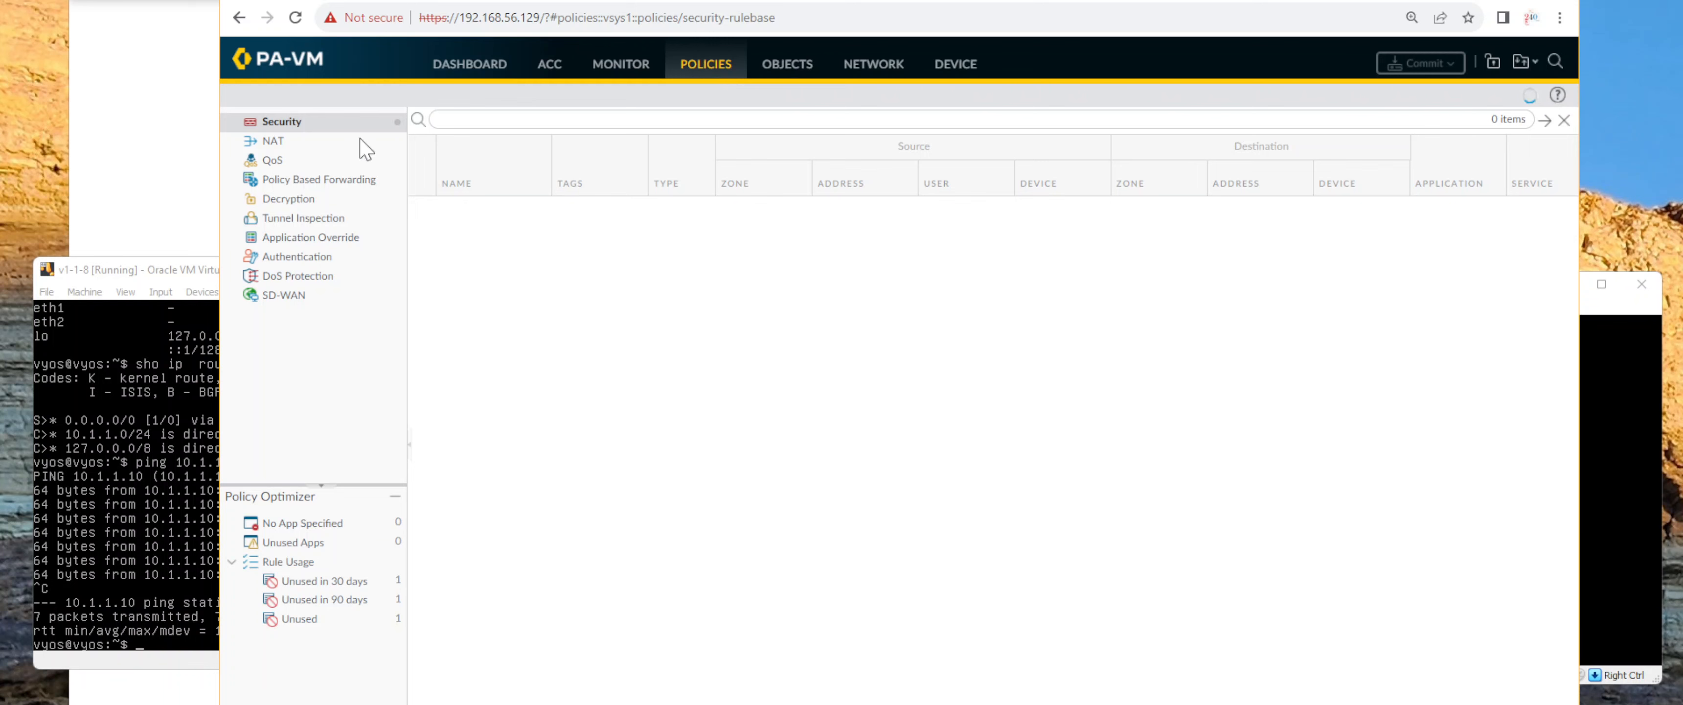
Switch to the v1-1-8 console and start a ping to 10.2.2.2
left_click(179, 270)
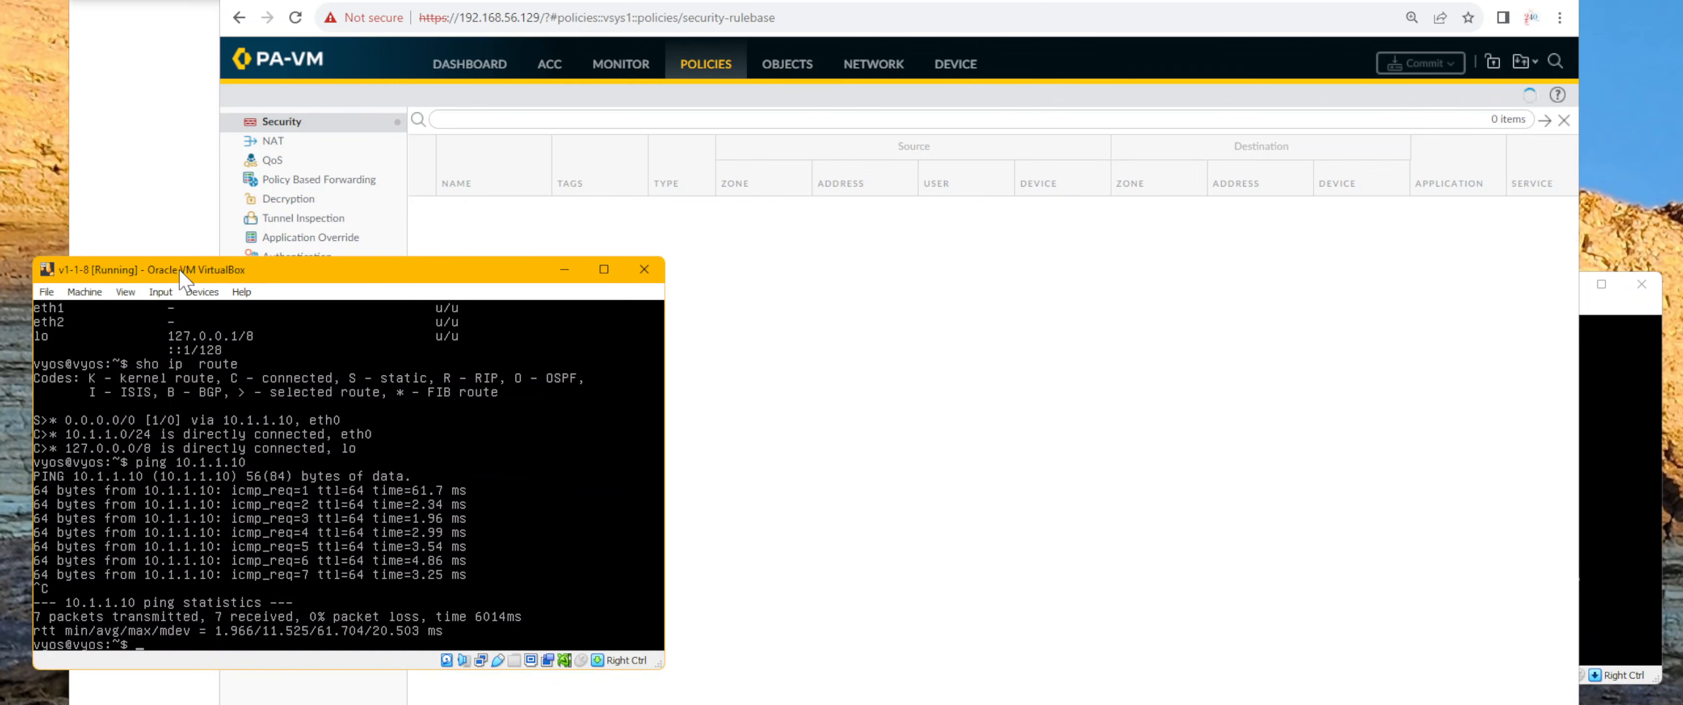
type("ping ")
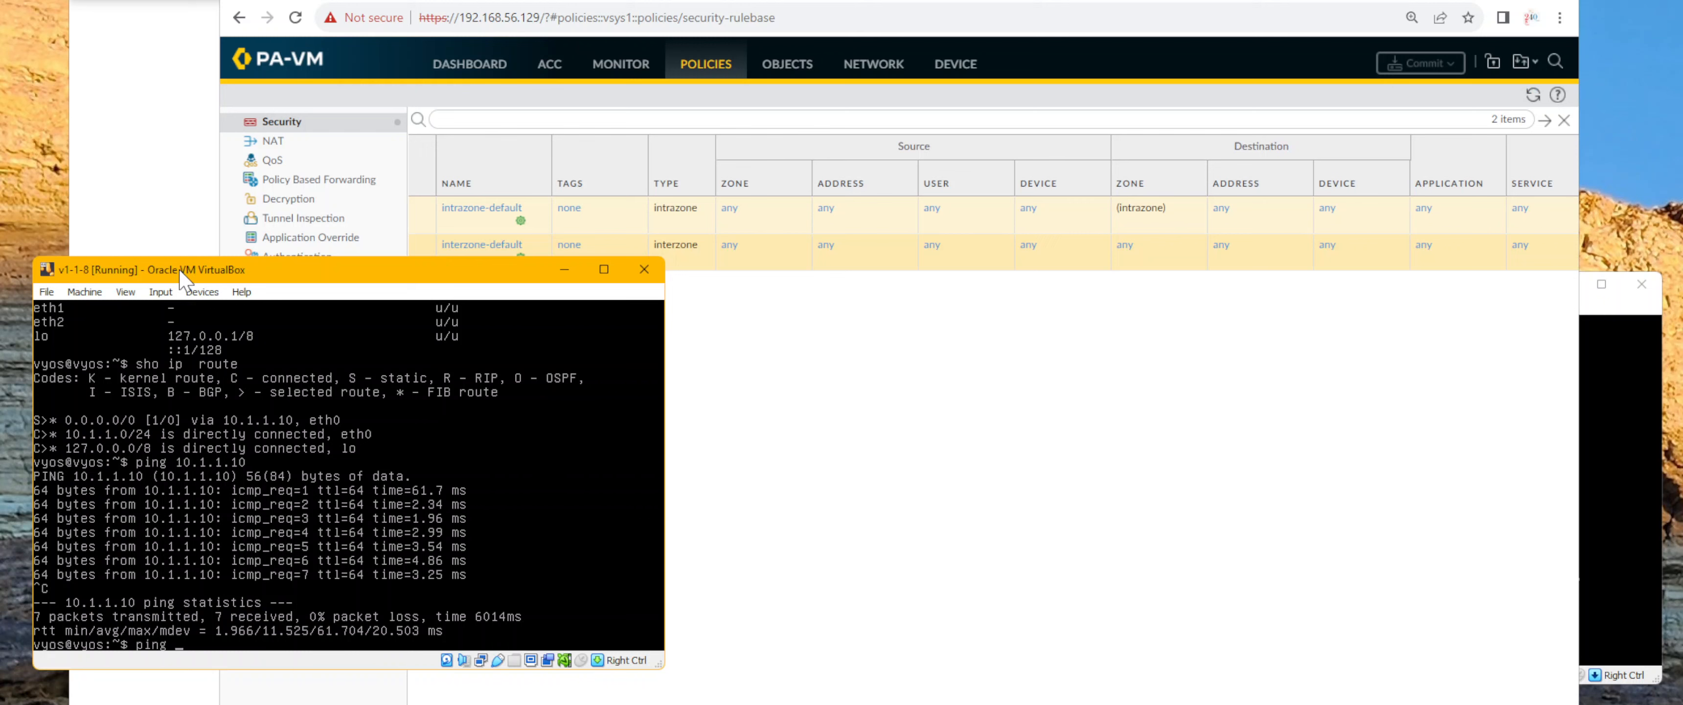
type("10.2.2.2")
key("Return")
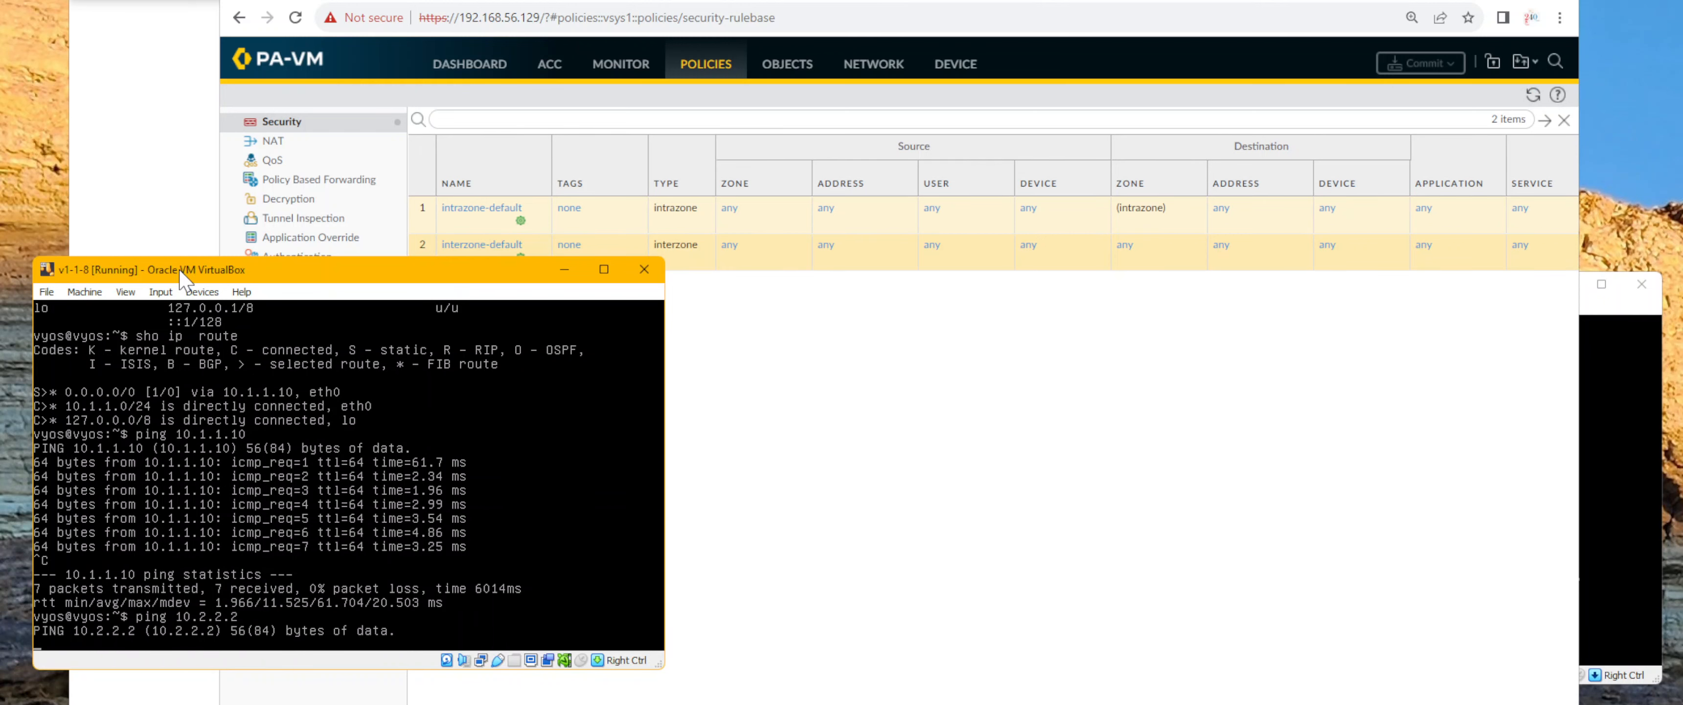
Switch to the v2-1-8 console, ping 10.1.1.1 and stop the ping after a few seconds
left_click(1596, 314)
type("ping ")
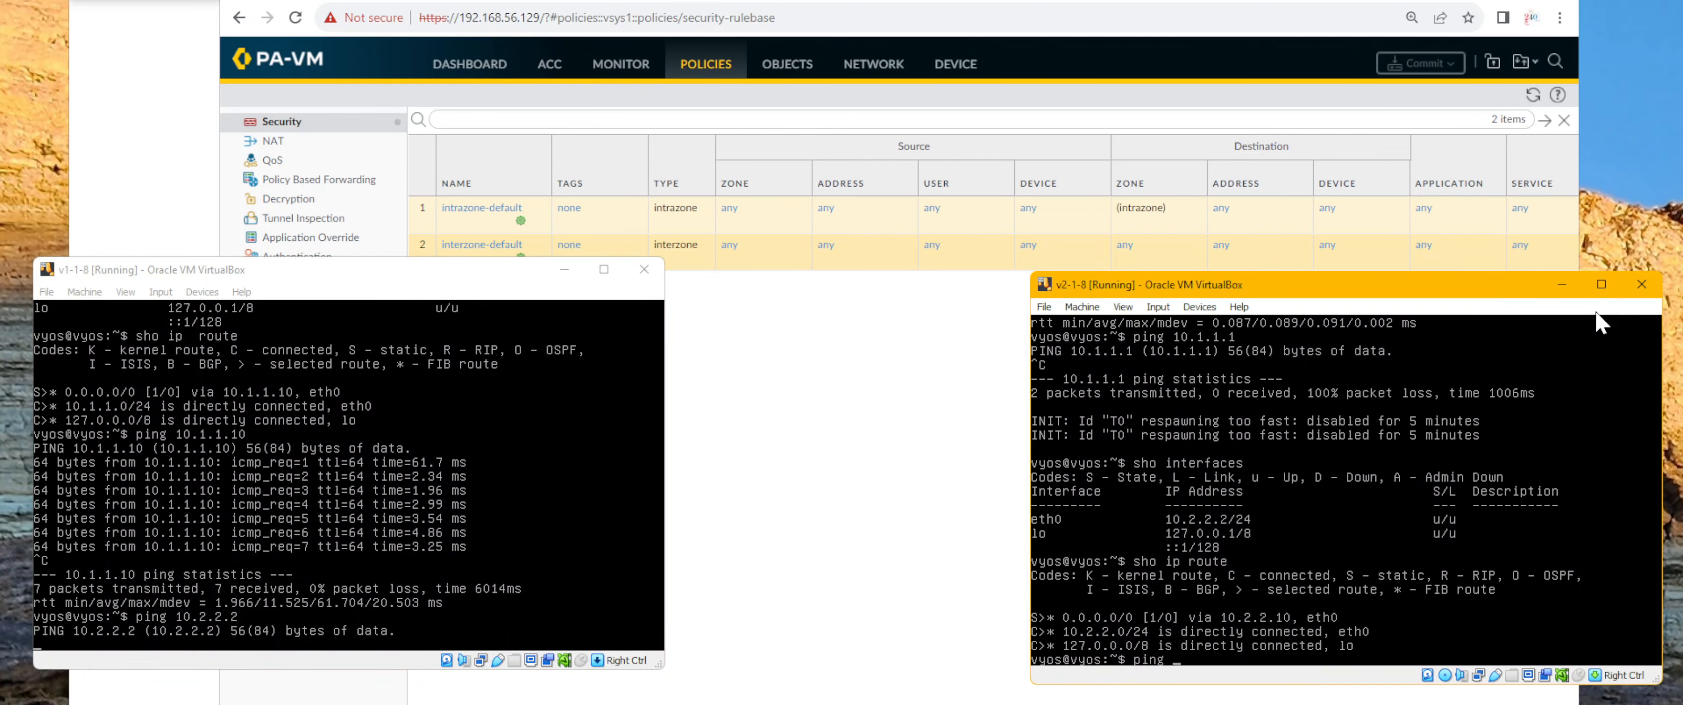
type("10.1.1.1")
key("Return")
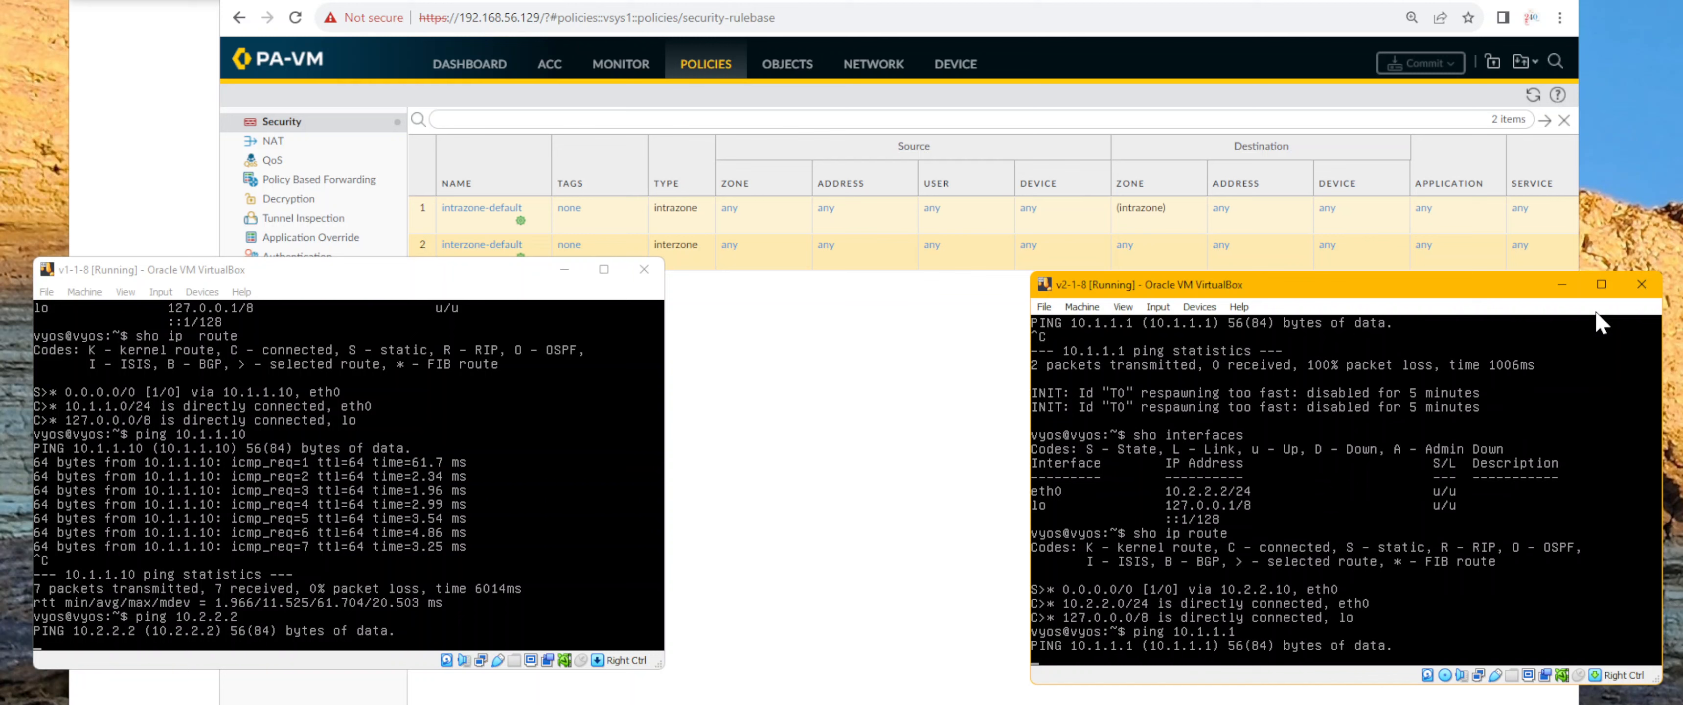
key("ctrl+c")
key("Return")
key("Return")
key("Return")
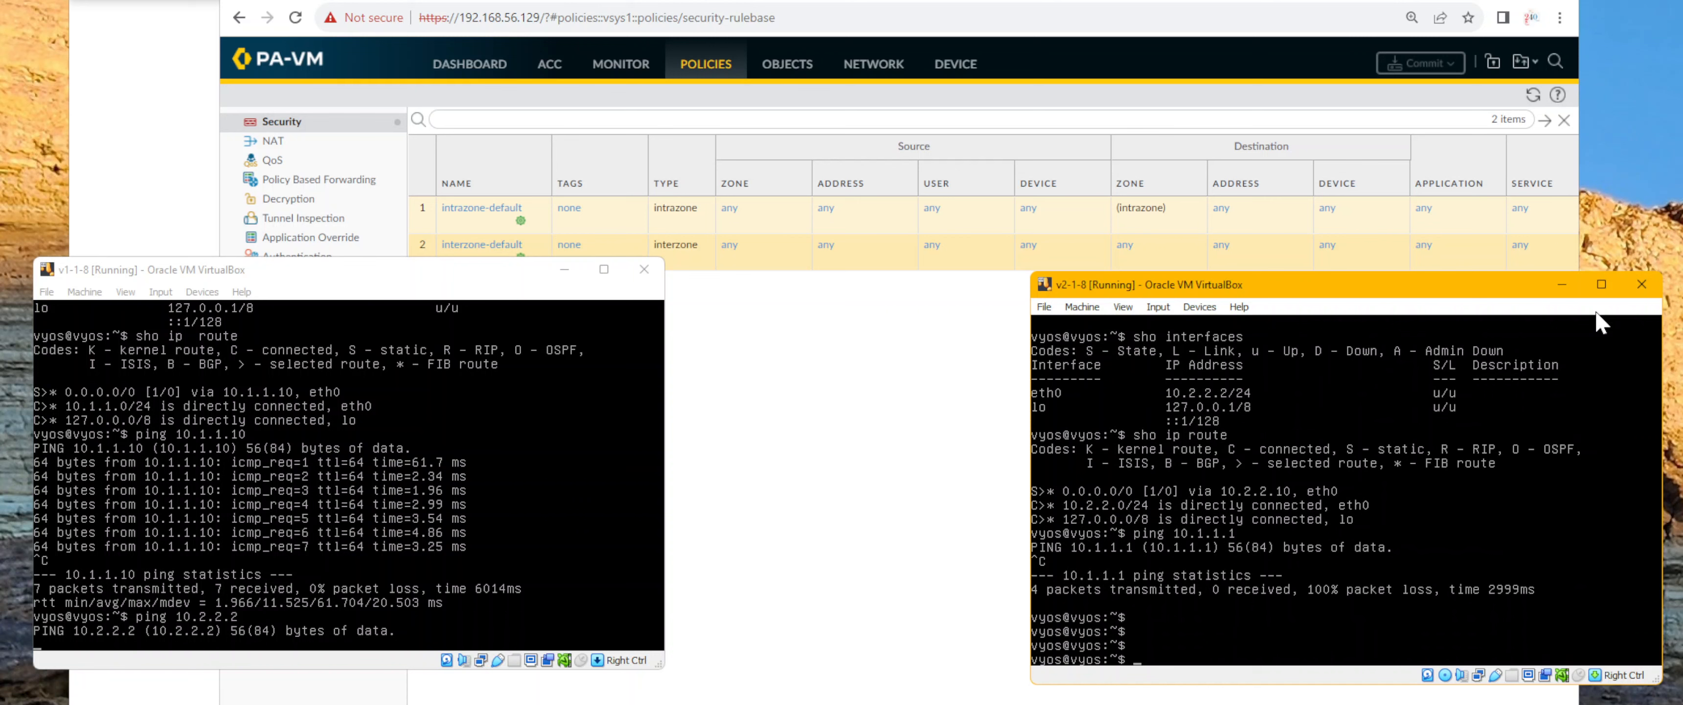
type("more")
key("BackSpace")
key("BackSpace")
key("BackSpace")
key("BackSpace")
List the files in the v2-1-8 home directory and display the contents of getcurl.sh
type("ls")
key("Tab")
key("Tab")
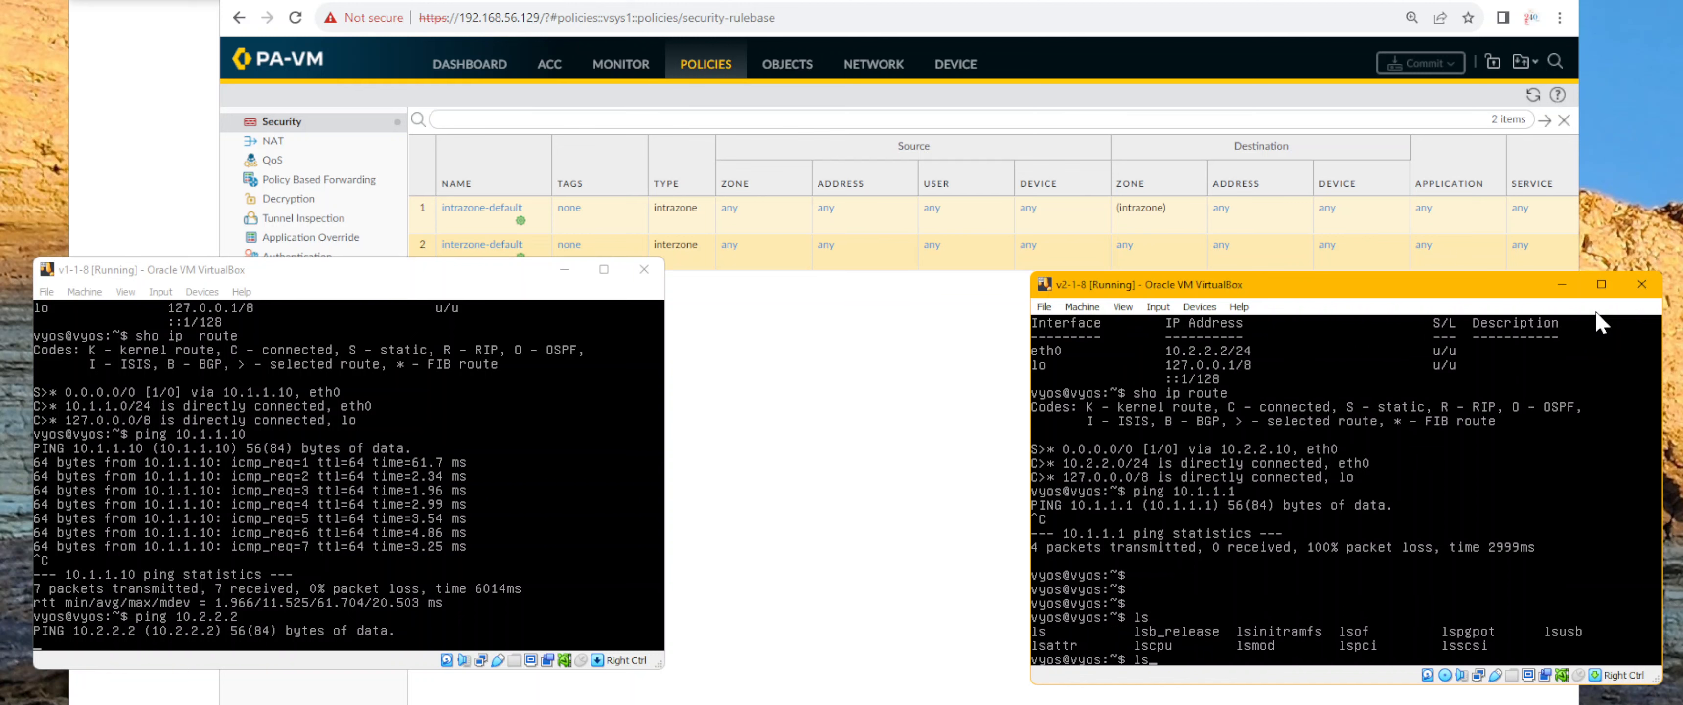
key("Return")
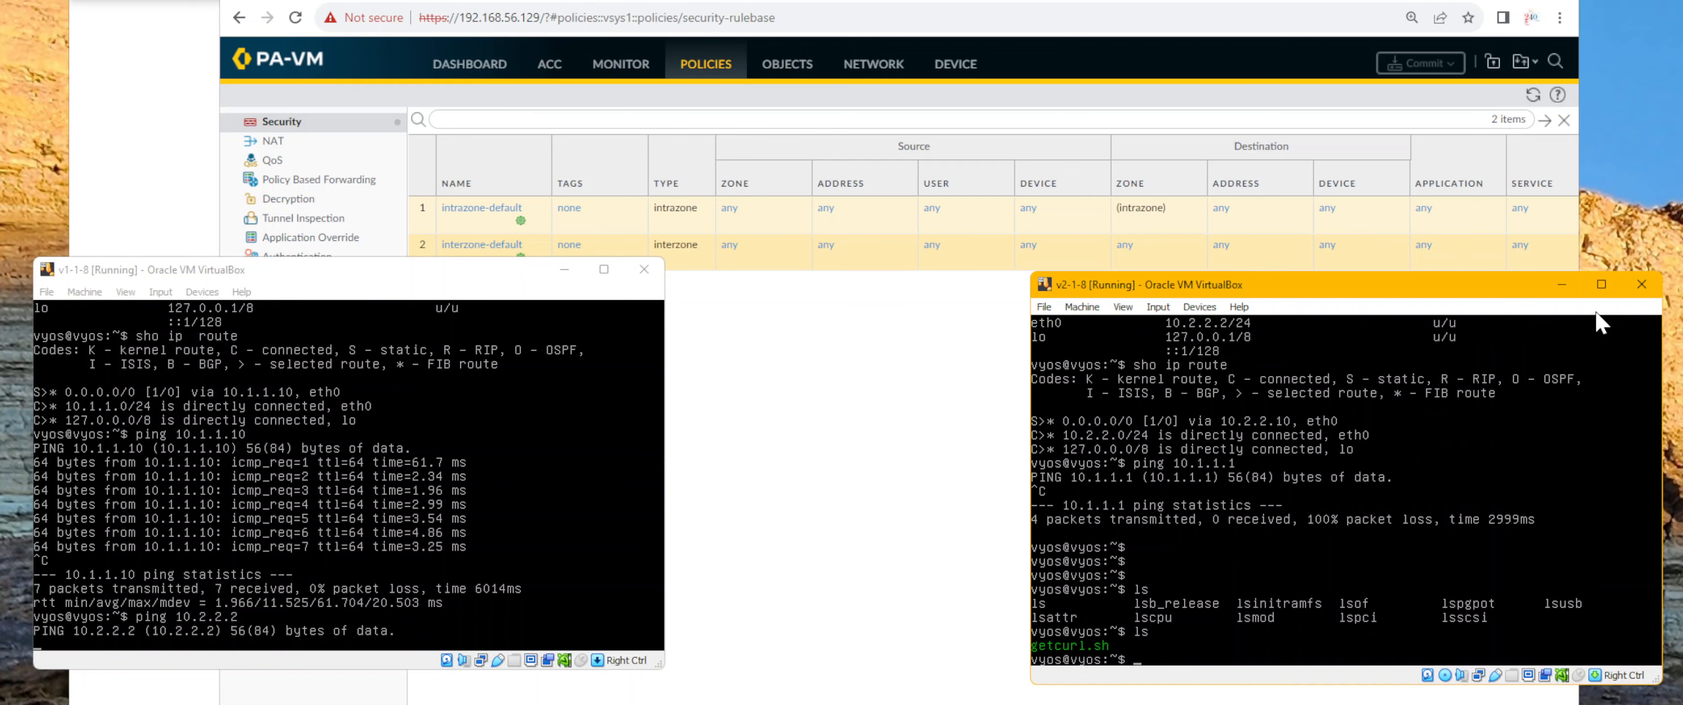
type("more ge")
key("Tab")
key("Return")
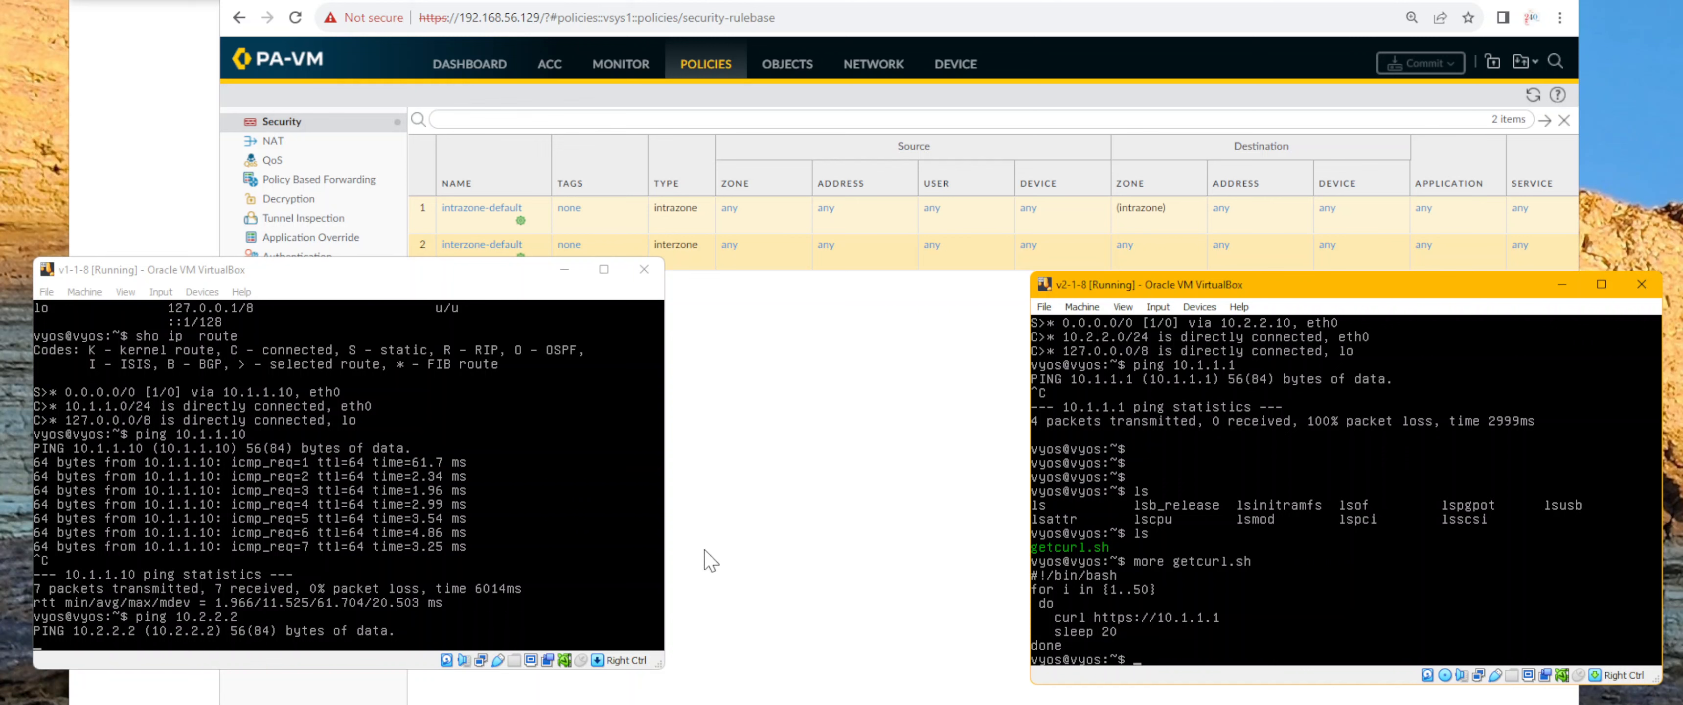
Stop the running ping on v1-1-8 and enter VyOS configuration mode
left_click(466, 289)
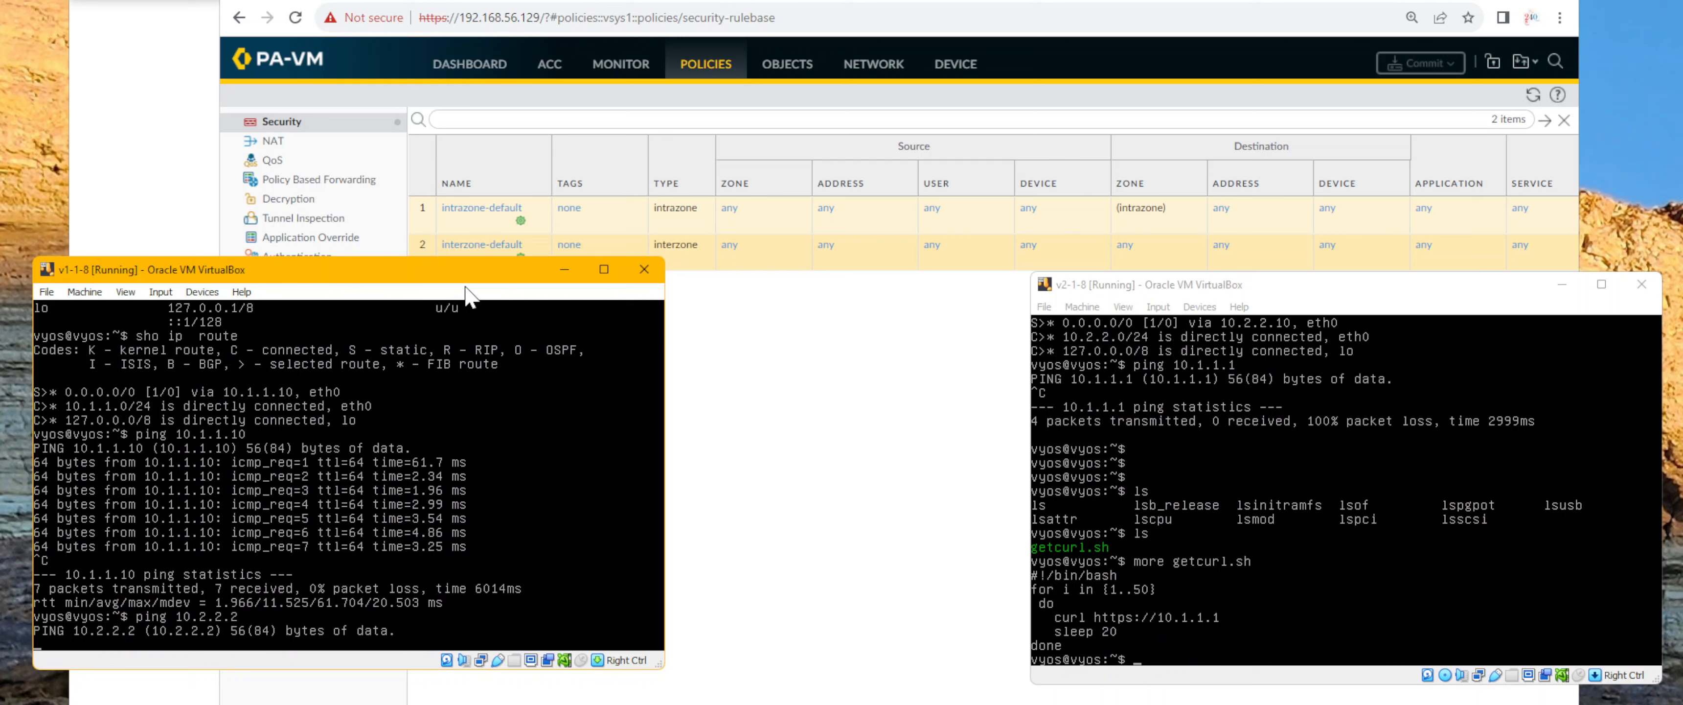
key("ctrl+c")
key("Return")
type("configure")
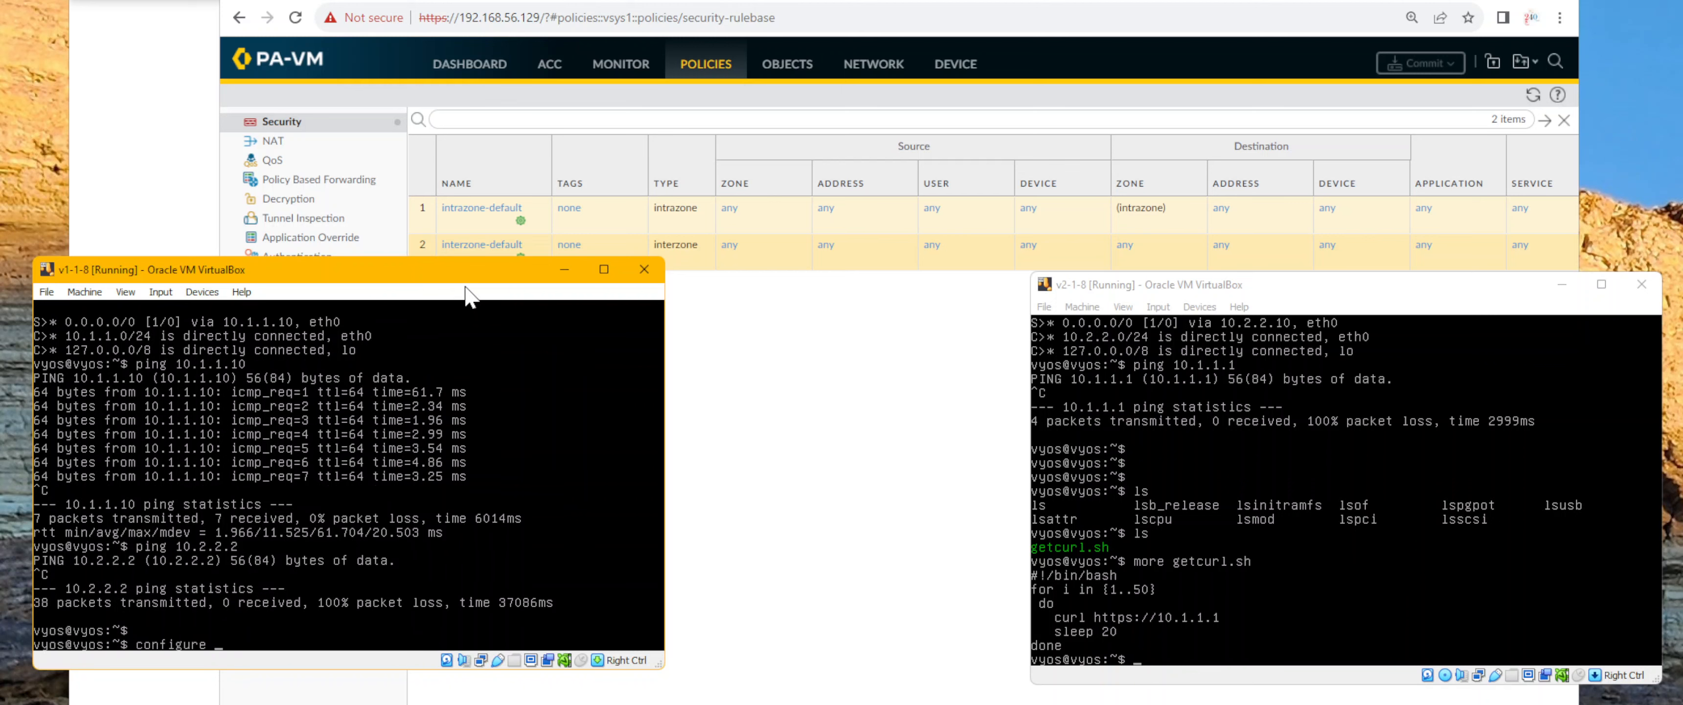
key("Return")
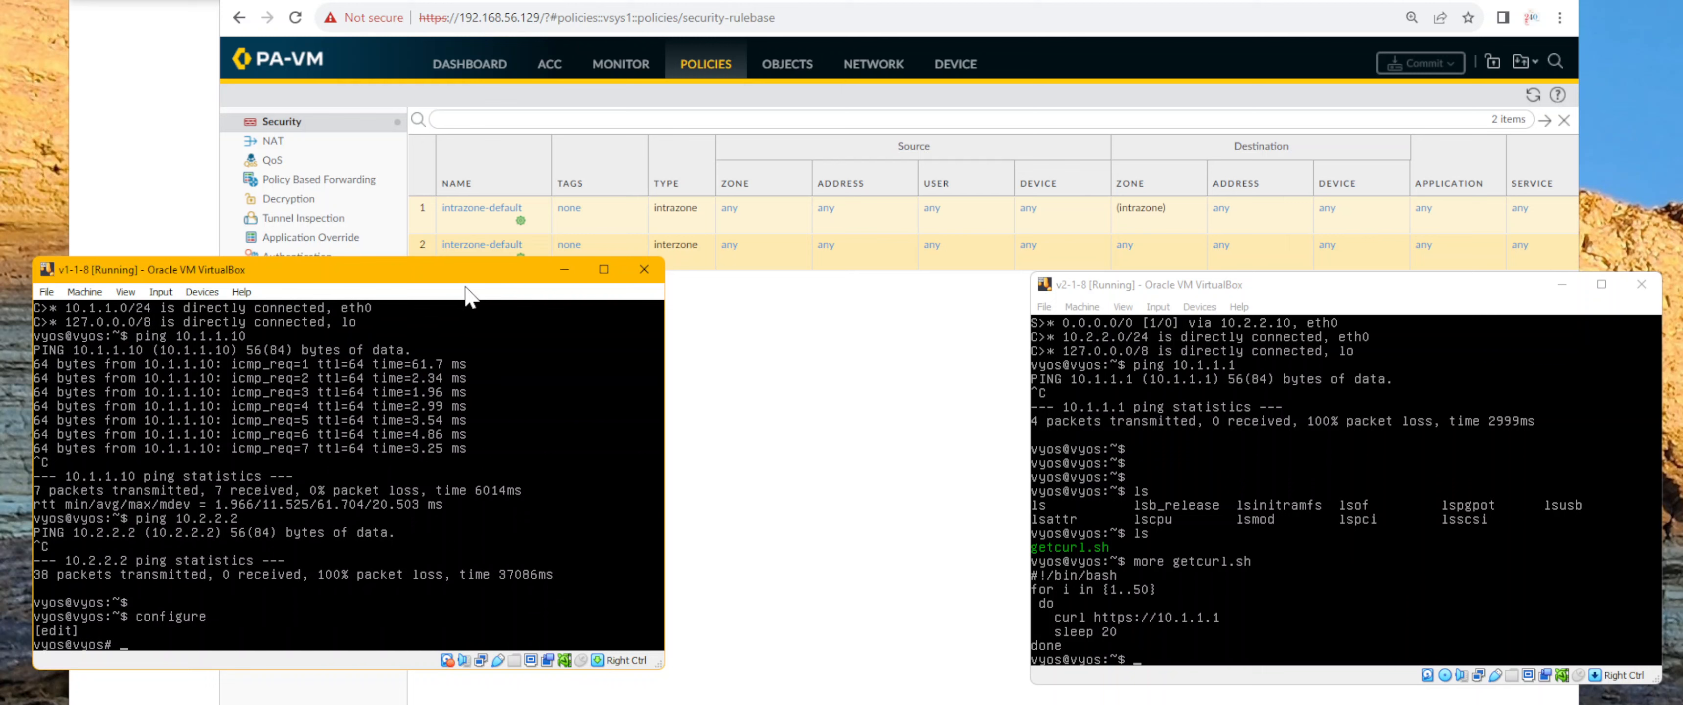
Set the HTTPS service listen address to 10.1.1.1 on v1-1-8
type("set service https")
key("Tab")
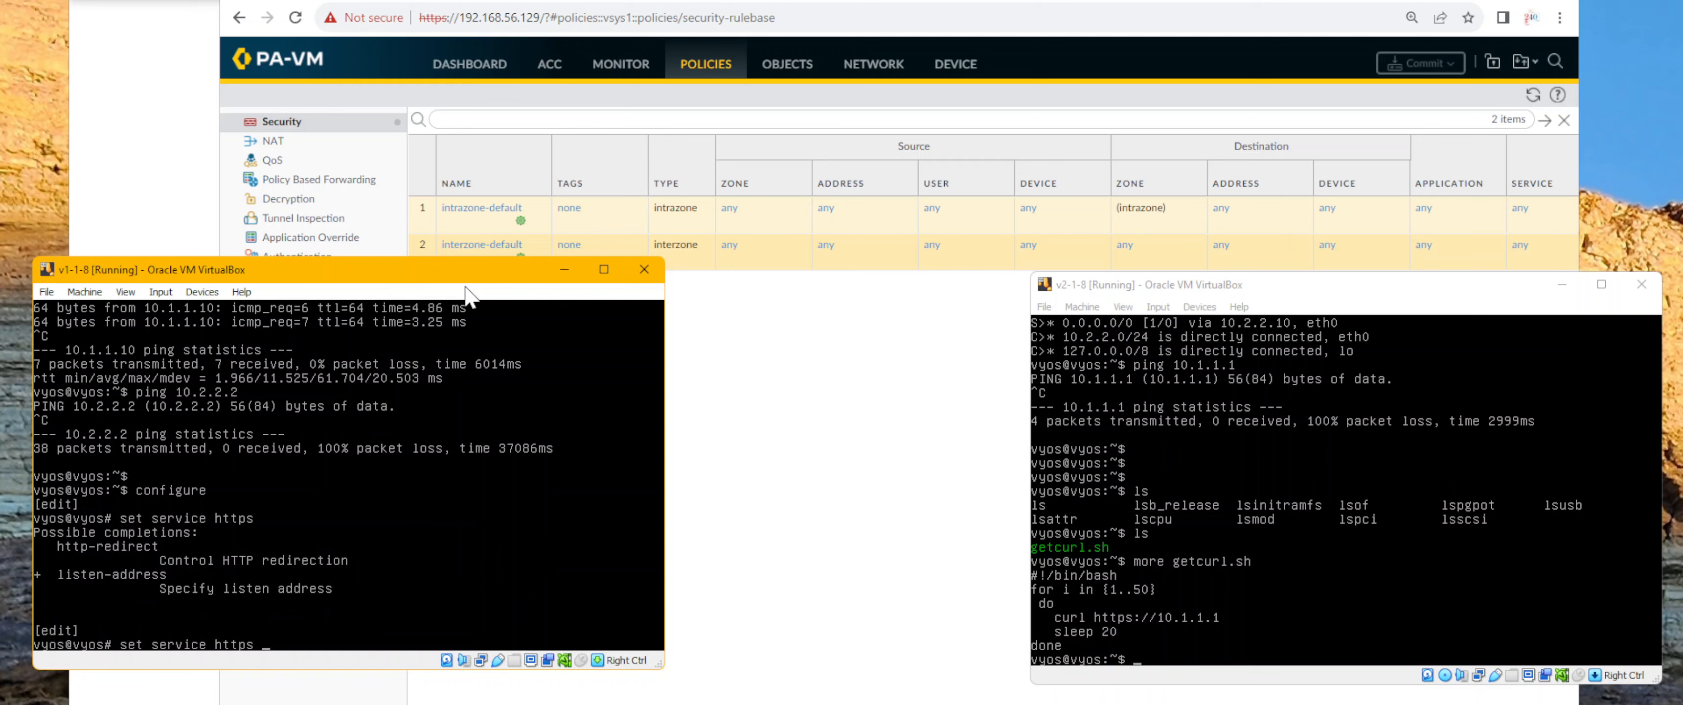
type("li")
key("Tab")
key("Tab")
type("10")
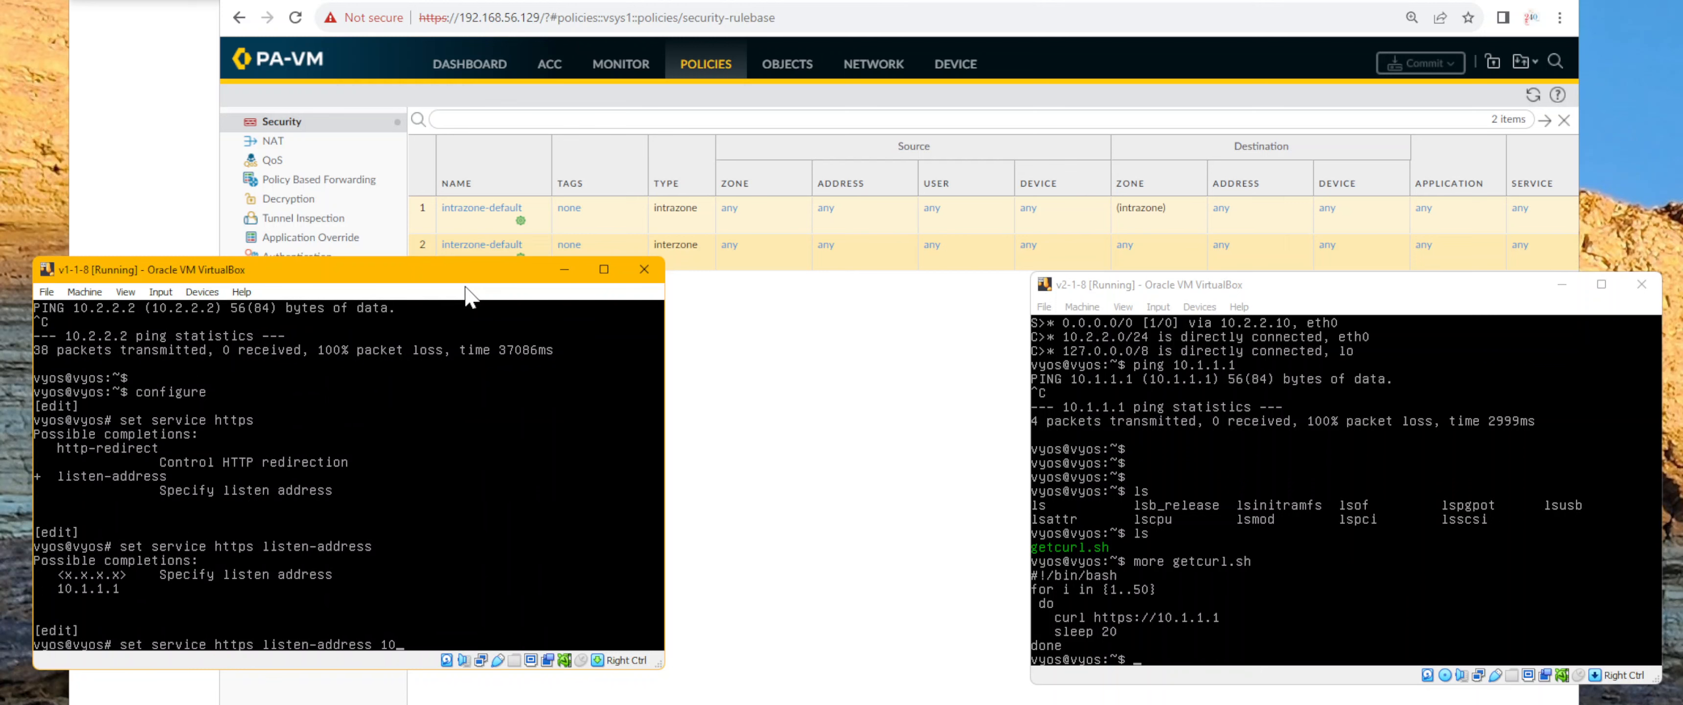
type(".1.1.1")
key("Return")
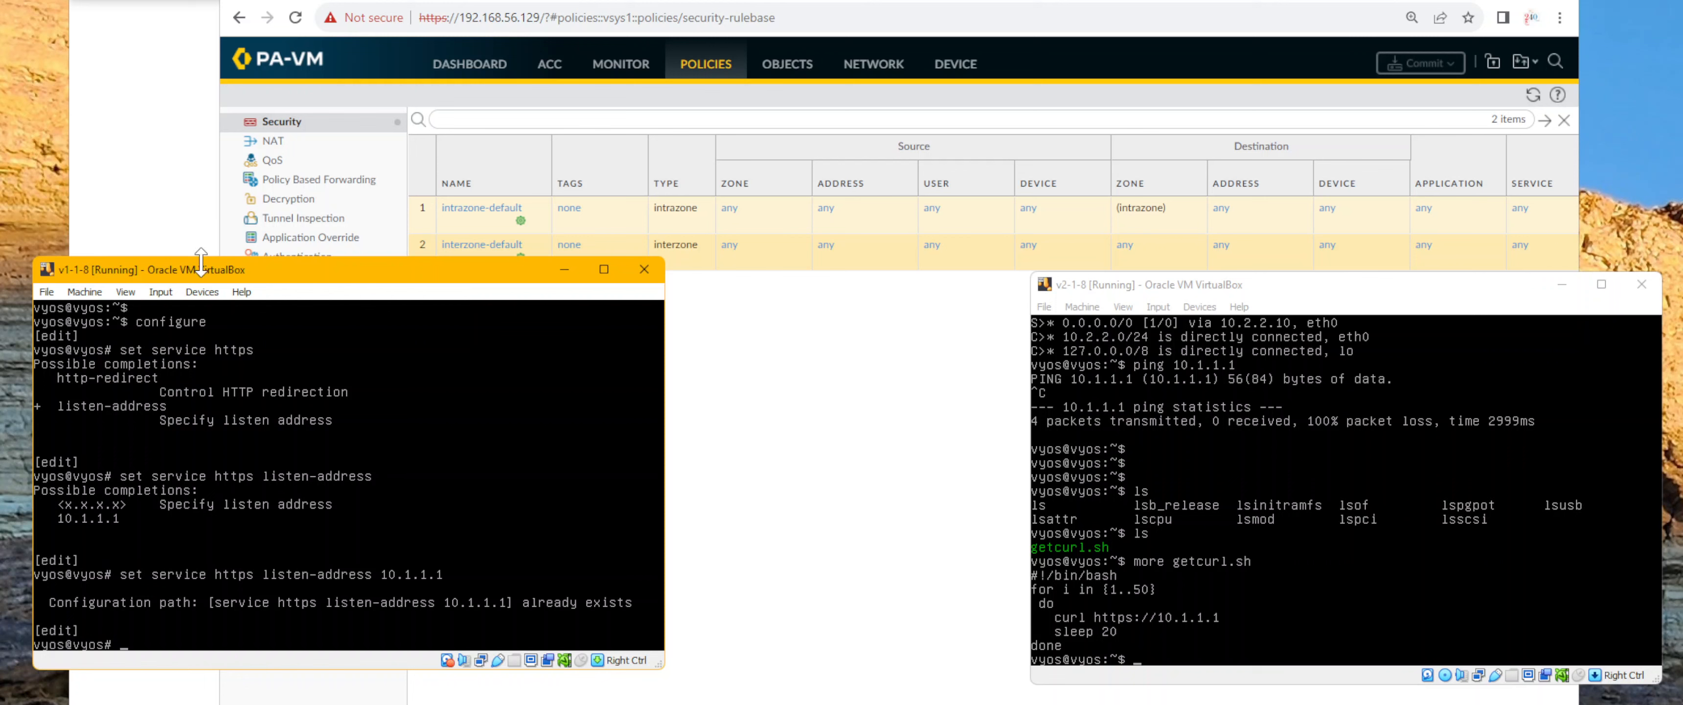
Exit VyOS configuration mode on v1-1-8 and return to the operational prompt
type("exit")
key("Return")
key("Return")
key("Return")
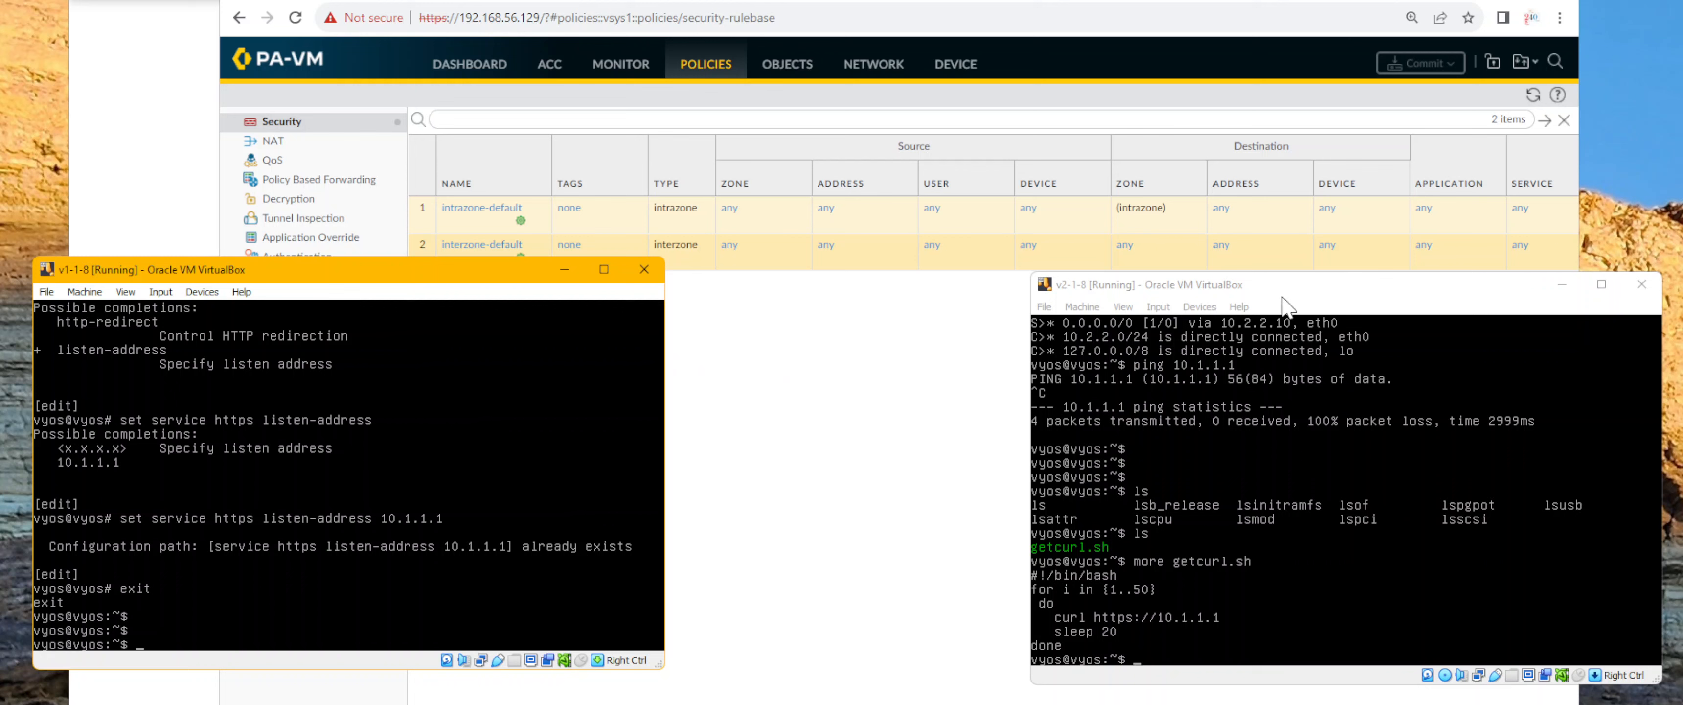
Switch to the v2-1-8 console and open getcurl.sh in the nano editor
left_click(1286, 306)
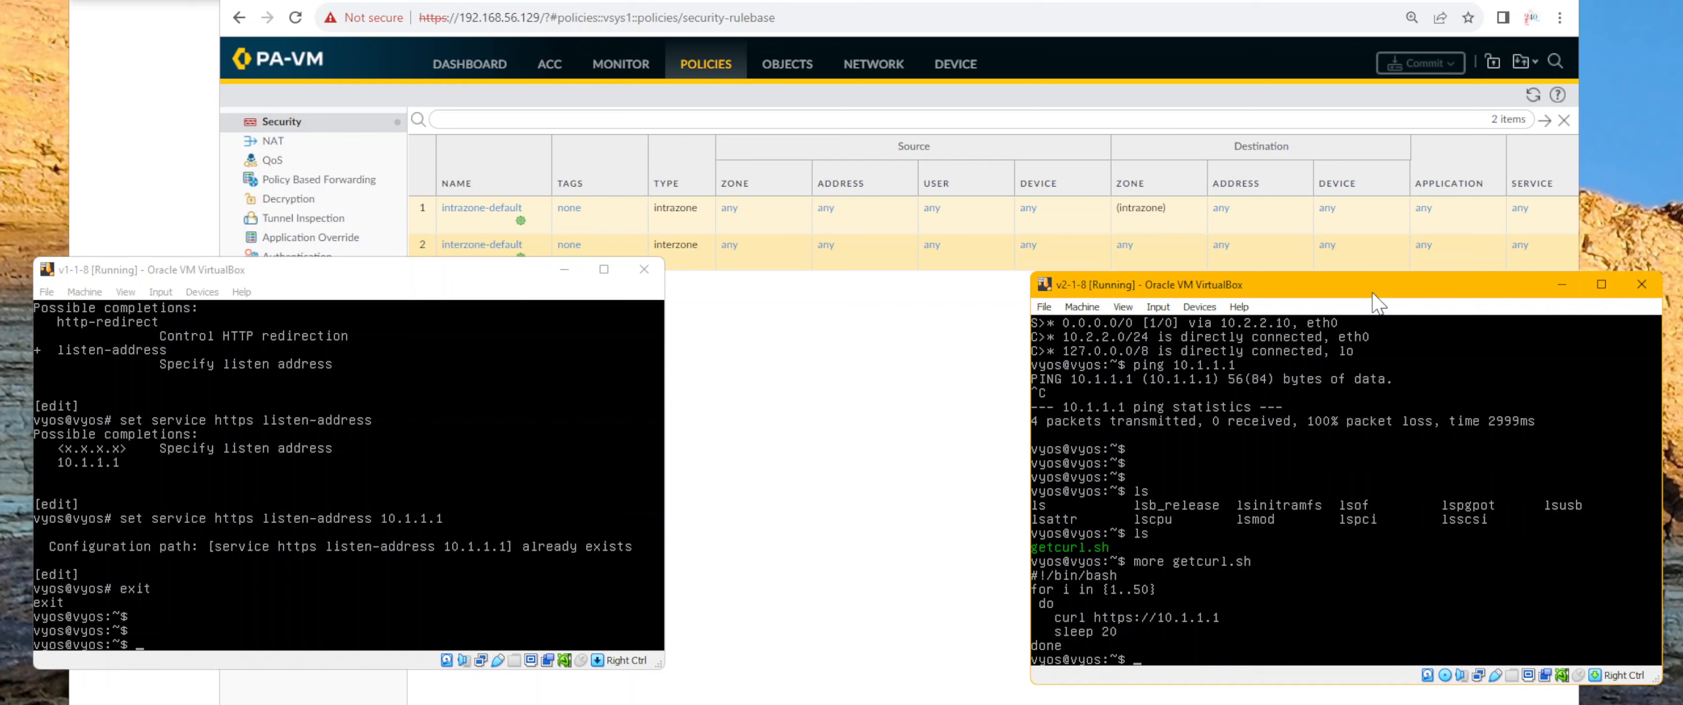
key("Up")
key("BackSpace")
key("BackSpace")
key("BackSpace")
key("BackSpace")
key("BackSpace")
key("BackSpace")
key("BackSpace")
key("BackSpace")
key("BackSpace")
key("BackSpace")
key("BackSpace")
key("BackSpace")
key("BackSpace")
key("BackSpace")
key("BackSpace")
type("nano getc")
key("Tab")
key("Return")
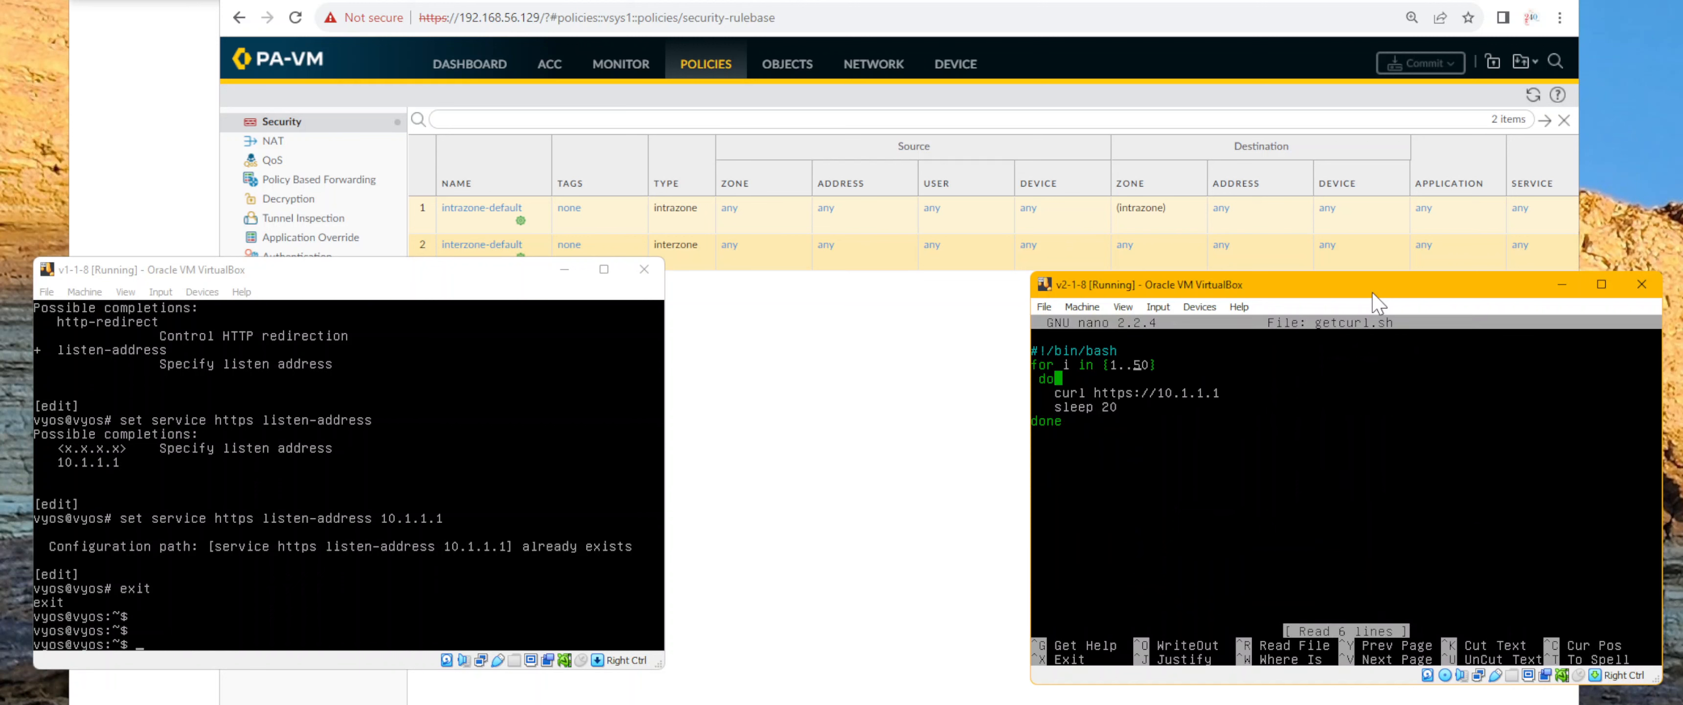
Change the loop's upper bound in getcurl.sh to 1000, save the file under the same name and exit nano
key("BackSpace")
key("BackSpace")
type("1000")
key("ctrl+x")
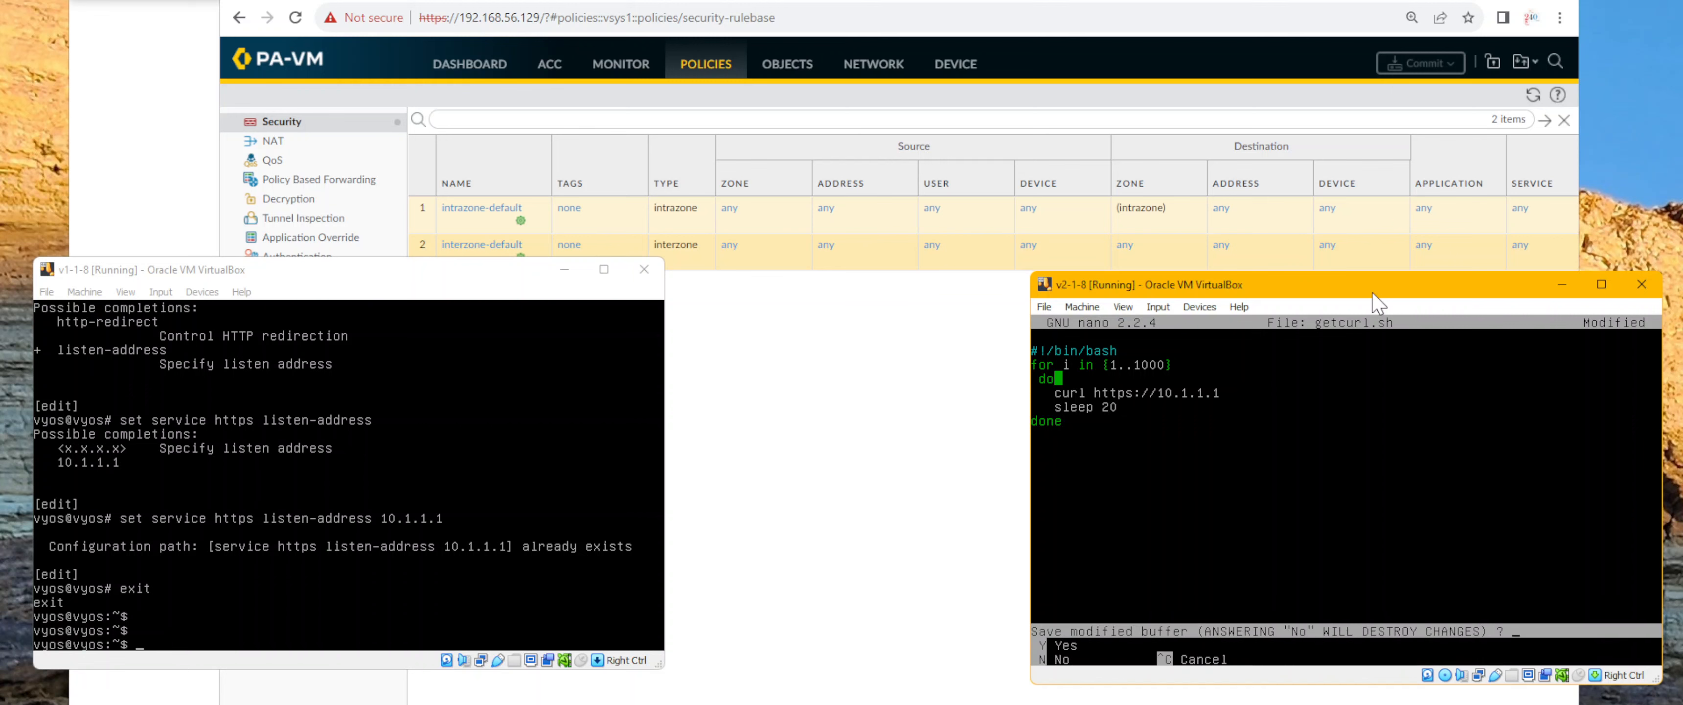
key("y")
key("Return")
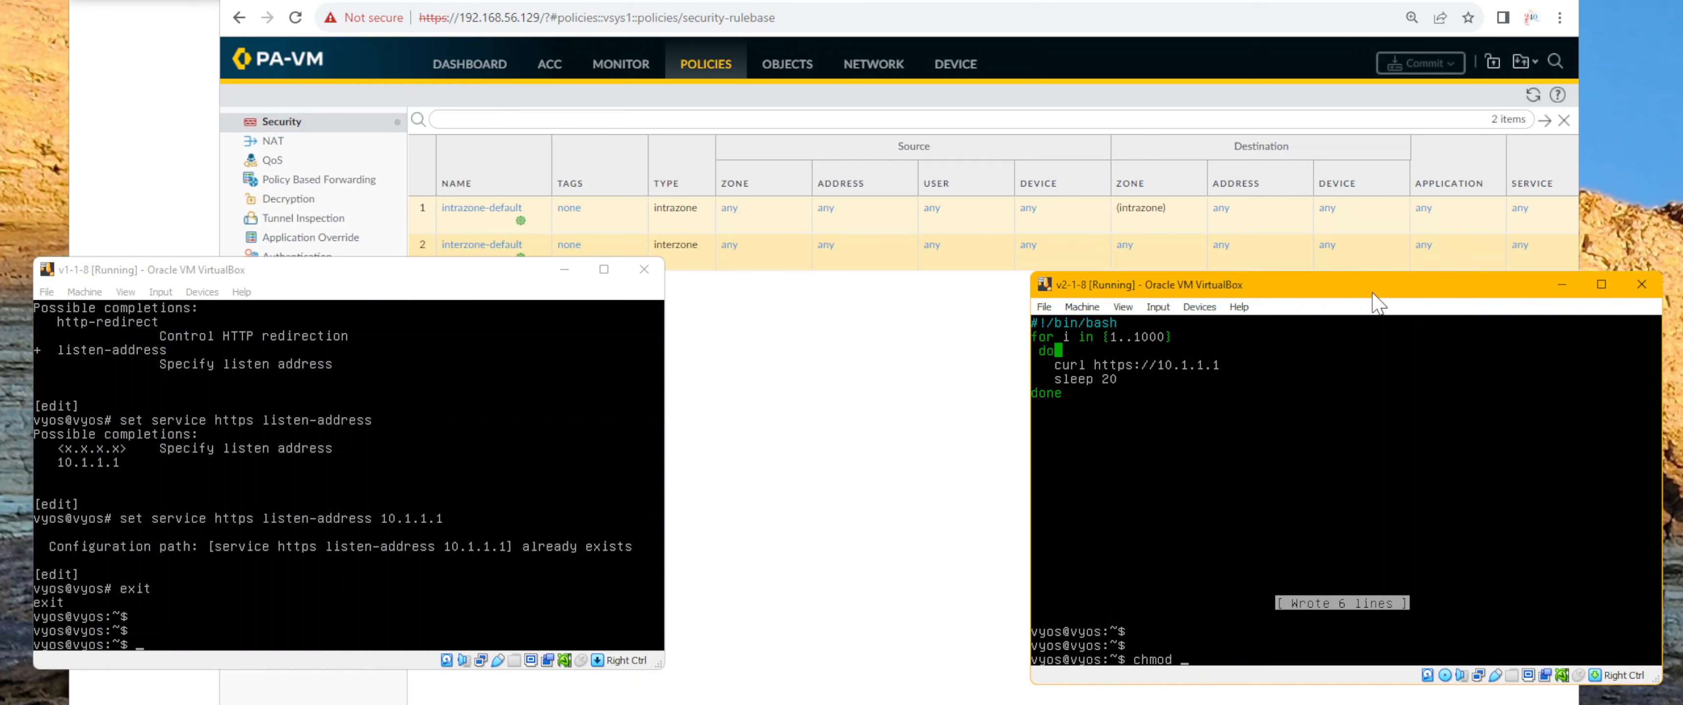
Make getcurl.sh executable with chmod +x and run the script on v2-1-8
type("+x getcurl.sh")
key("Return")
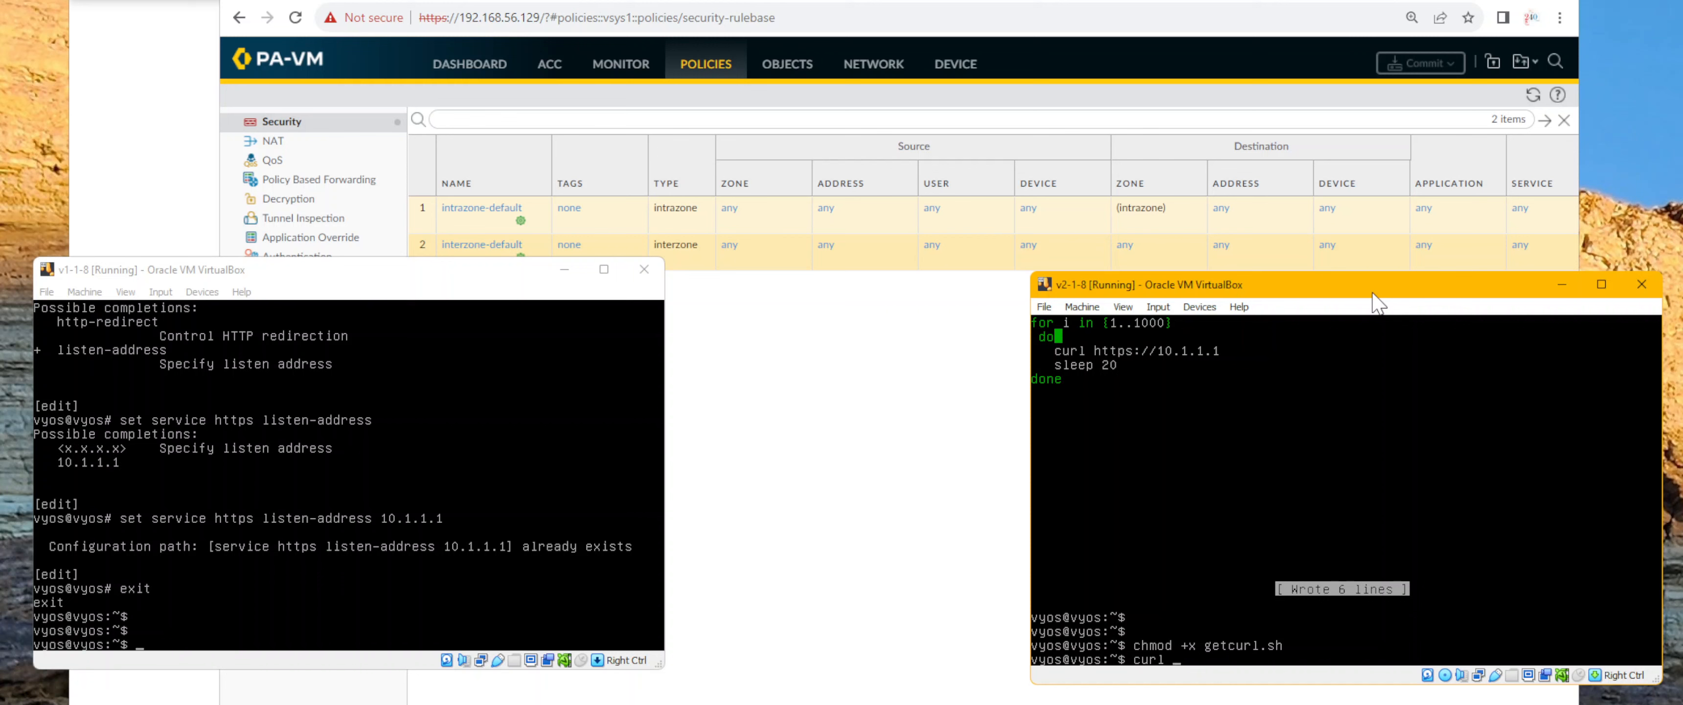
key("BackSpace")
key("BackSpace")
key("BackSpace")
type("./getcurl.sh")
key("Return")
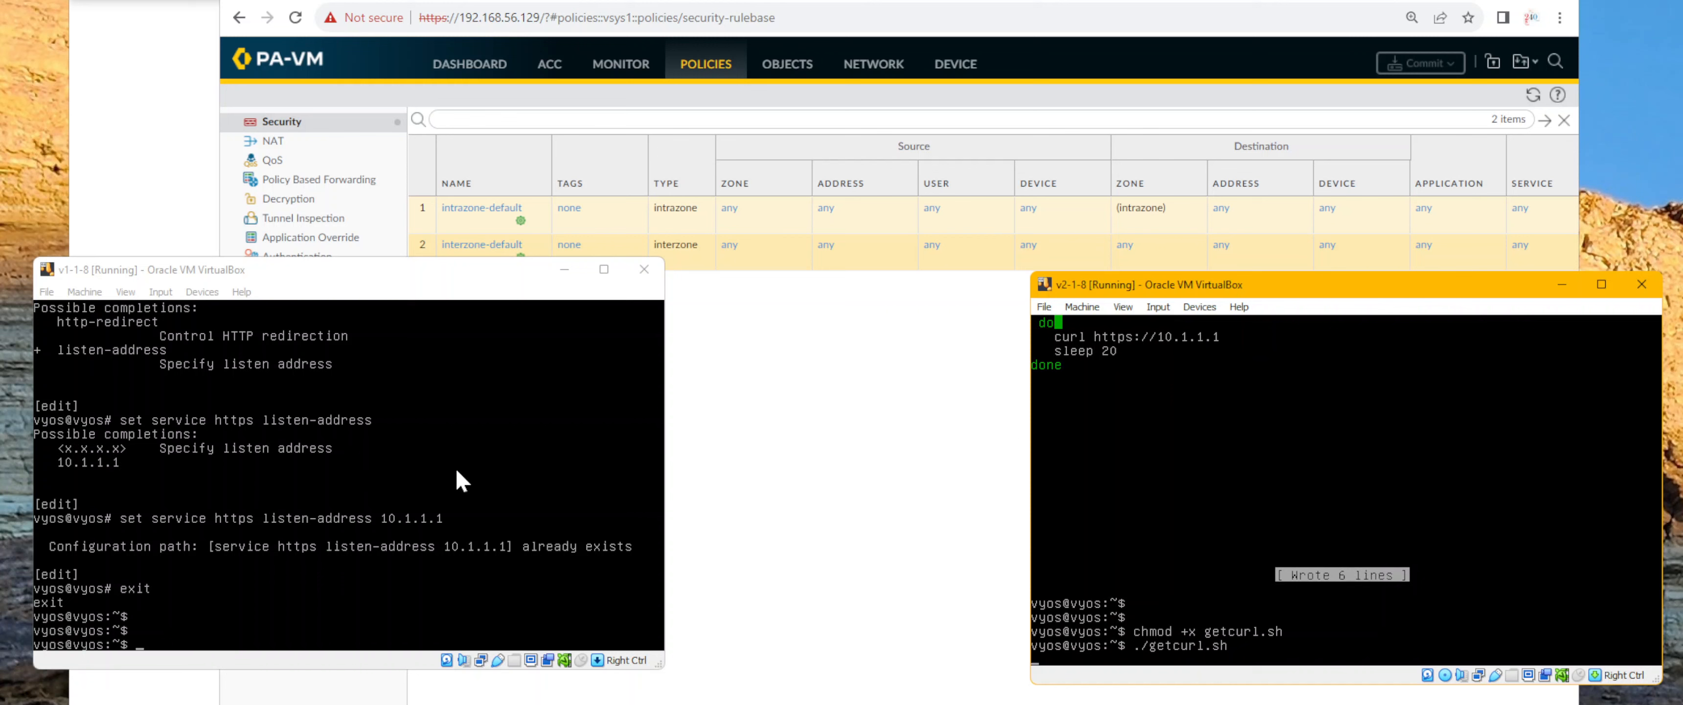
Switch to the v1-1-8 console and start a continuous ping to 10.2.2.2
left_click(456, 281)
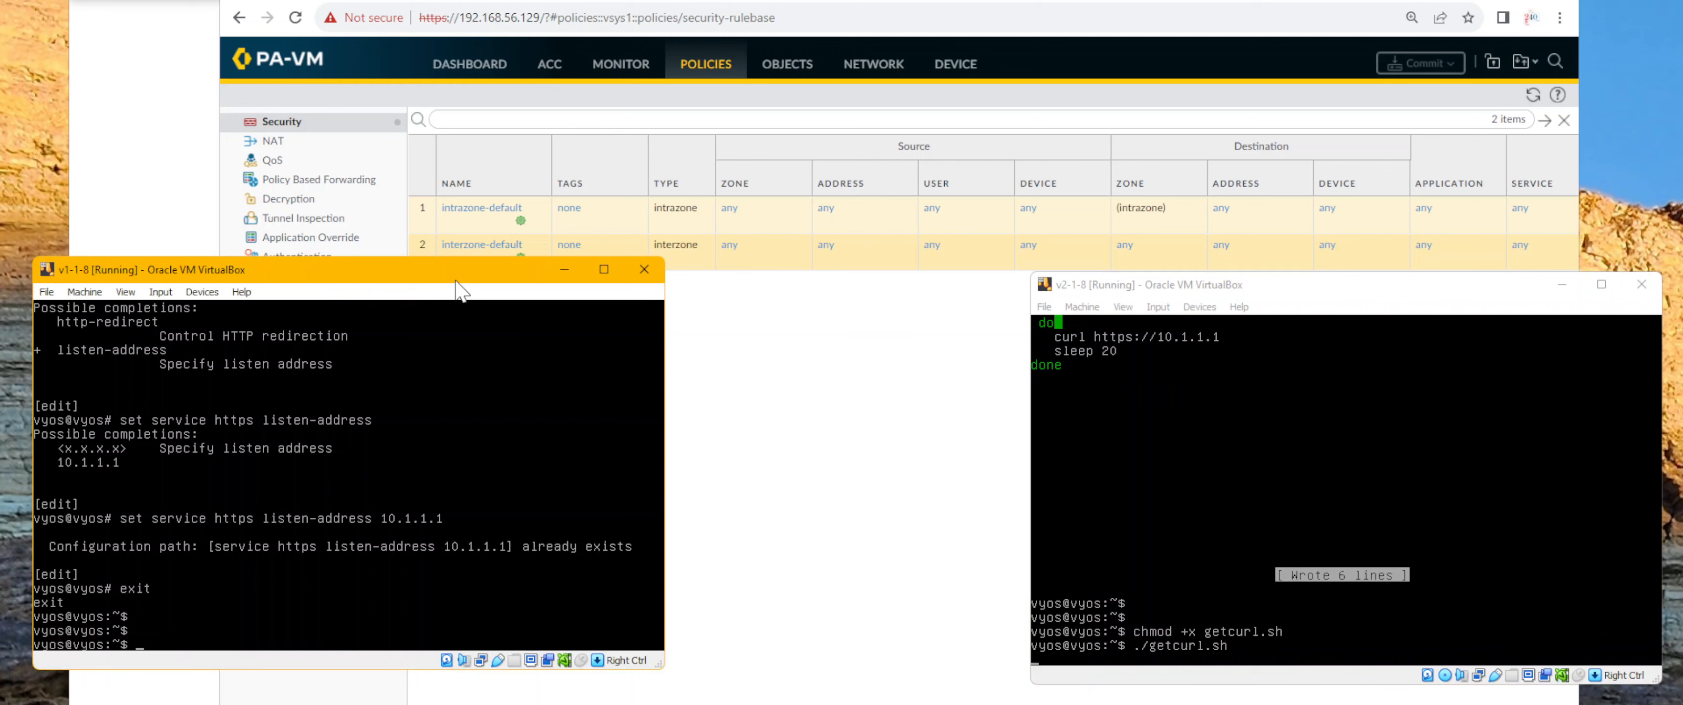
type("ping 10.2.2.2")
key("Return")
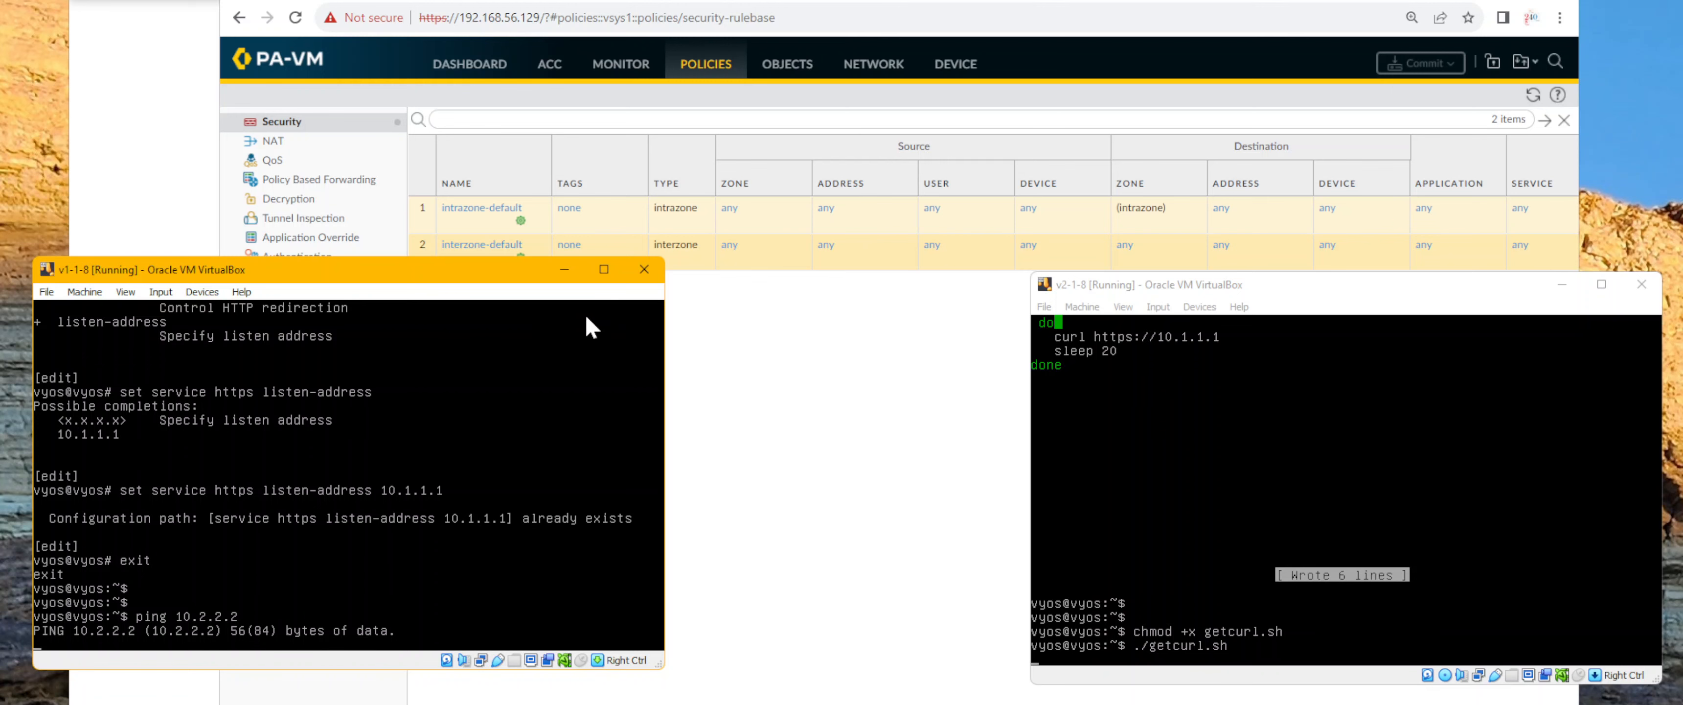
Switch to the PA-VM web interface and examine the configured network zones and their interfaces
left_click(941, 582)
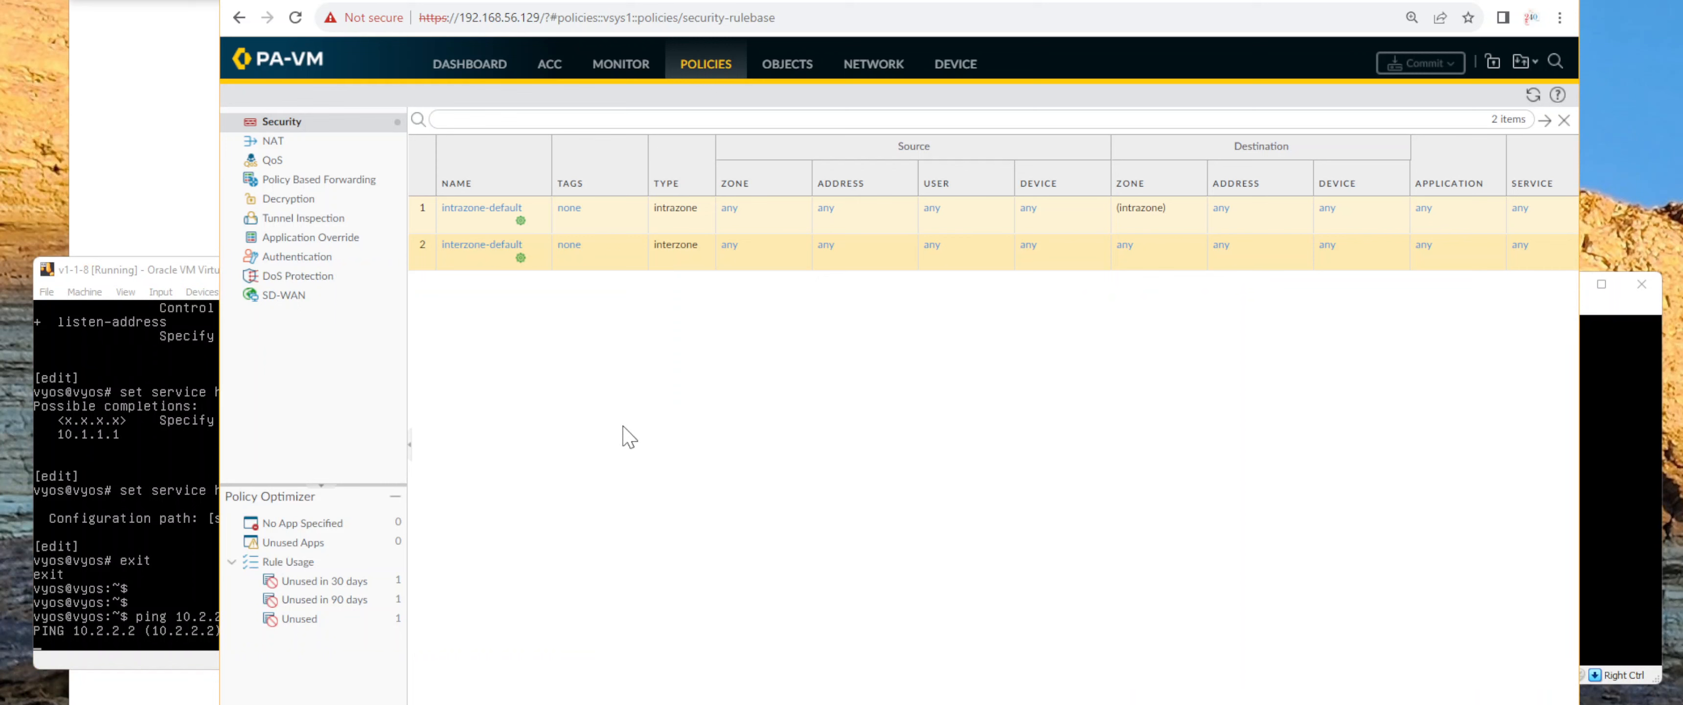
left_click(873, 63)
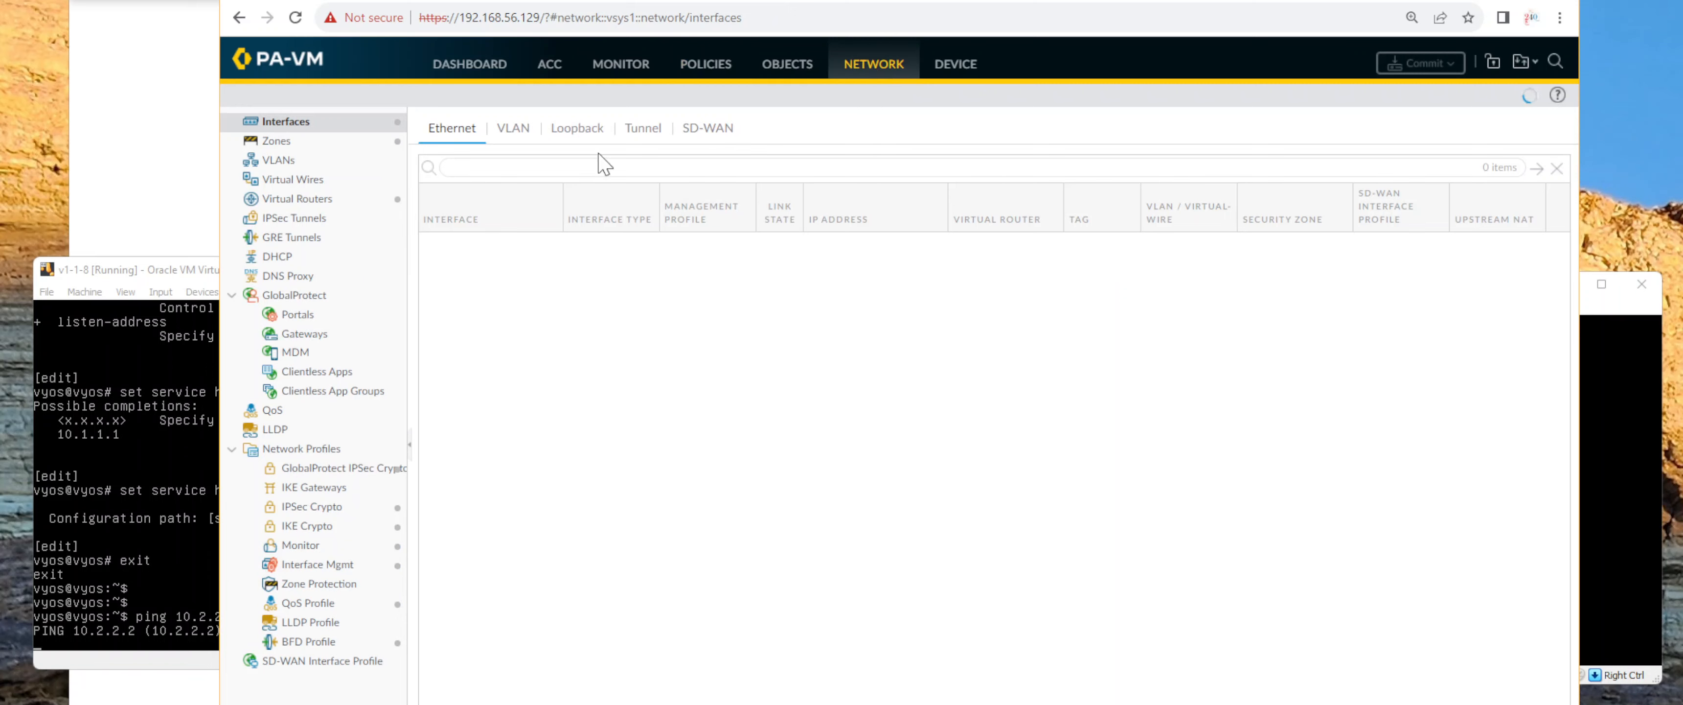
left_click(276, 141)
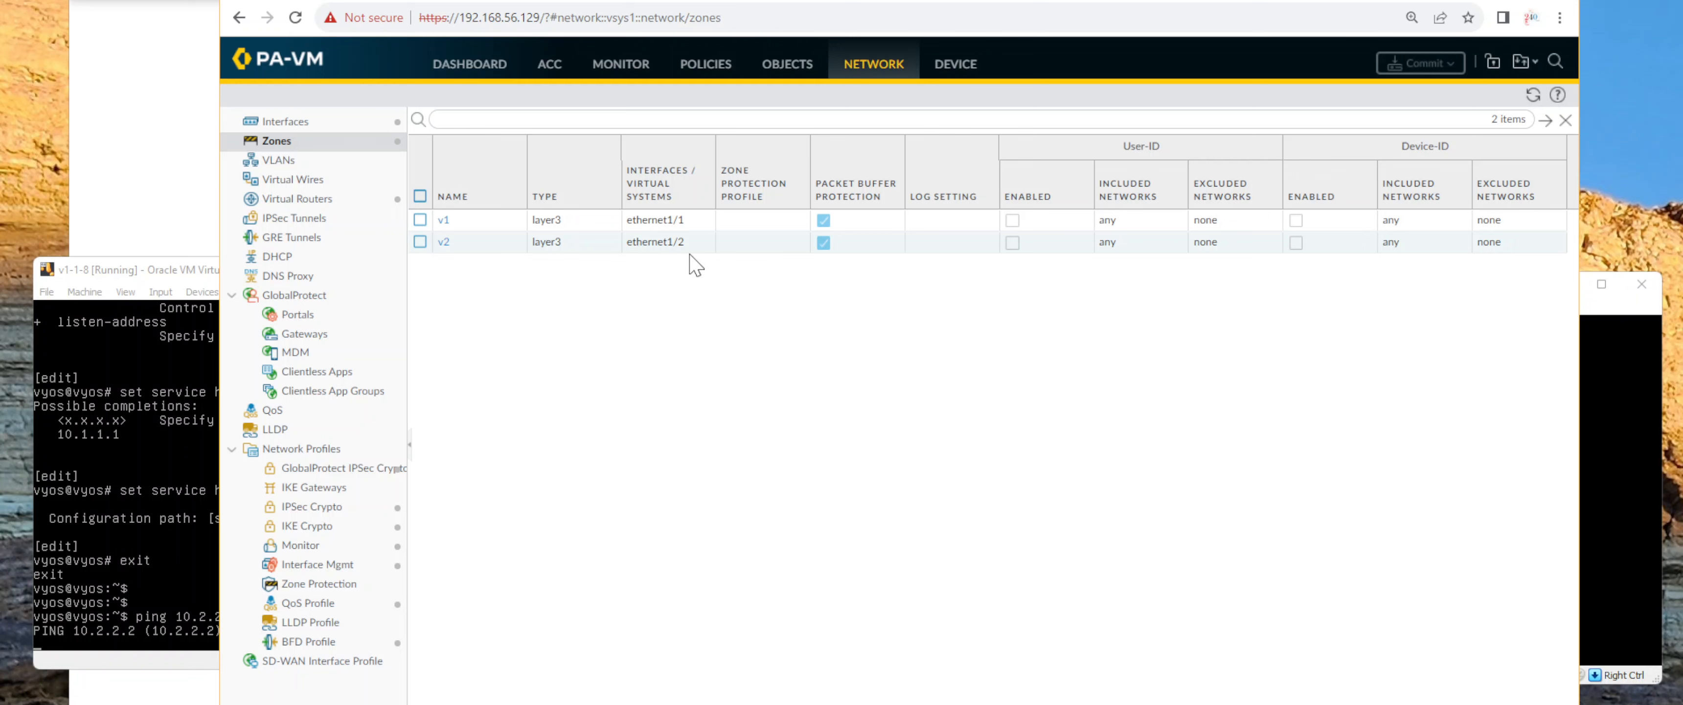
Return to the security policies and add a new universal rule named trafficbetweenv1v2
left_click(708, 81)
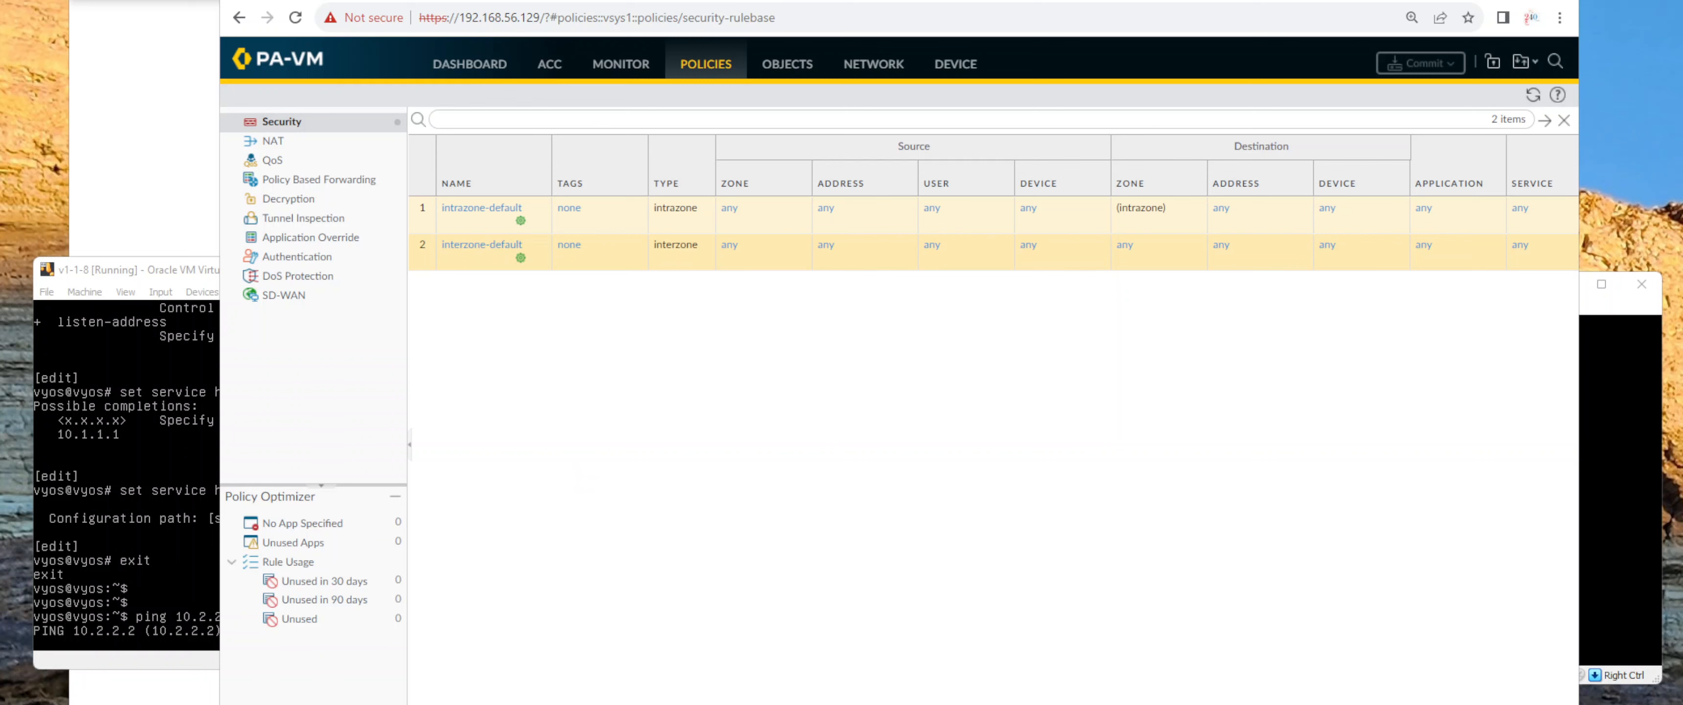
left_click(435, 704)
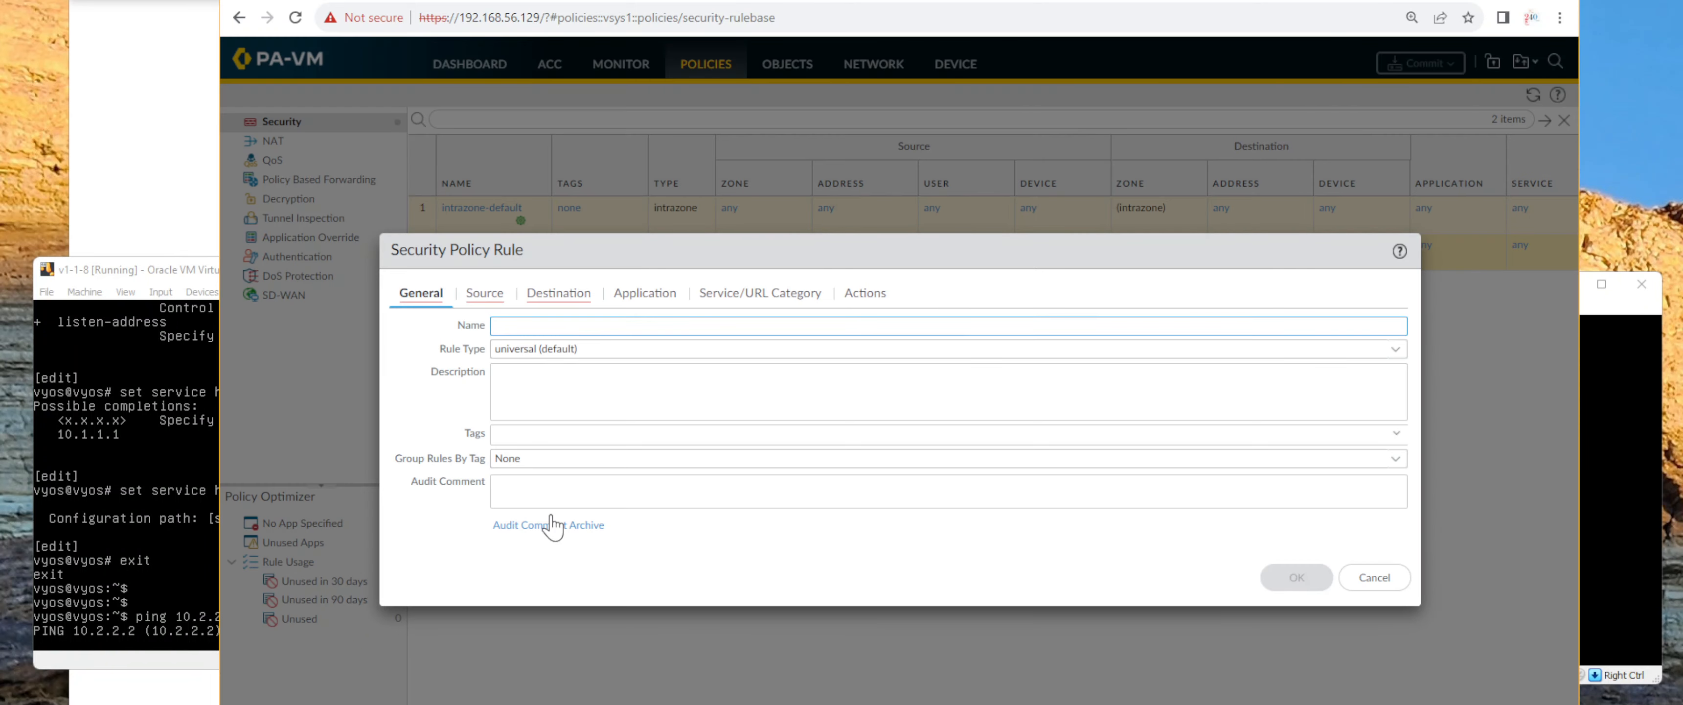
type("v")
type("raffi")
type("cbetweek")
type("v1v2")
Set the new rule's destination zone to any and check its application matching
left_click(559, 292)
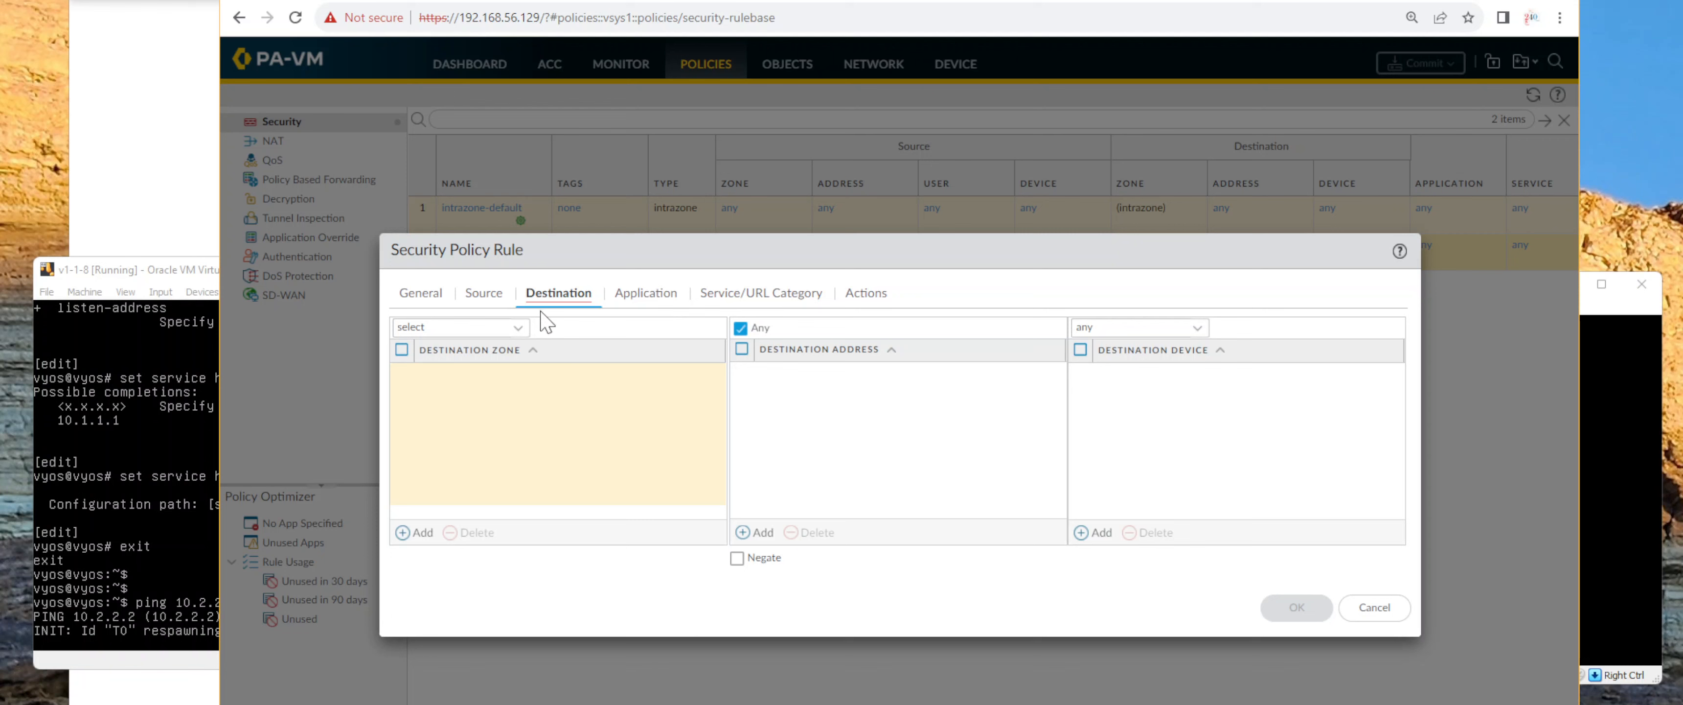
left_click(521, 340)
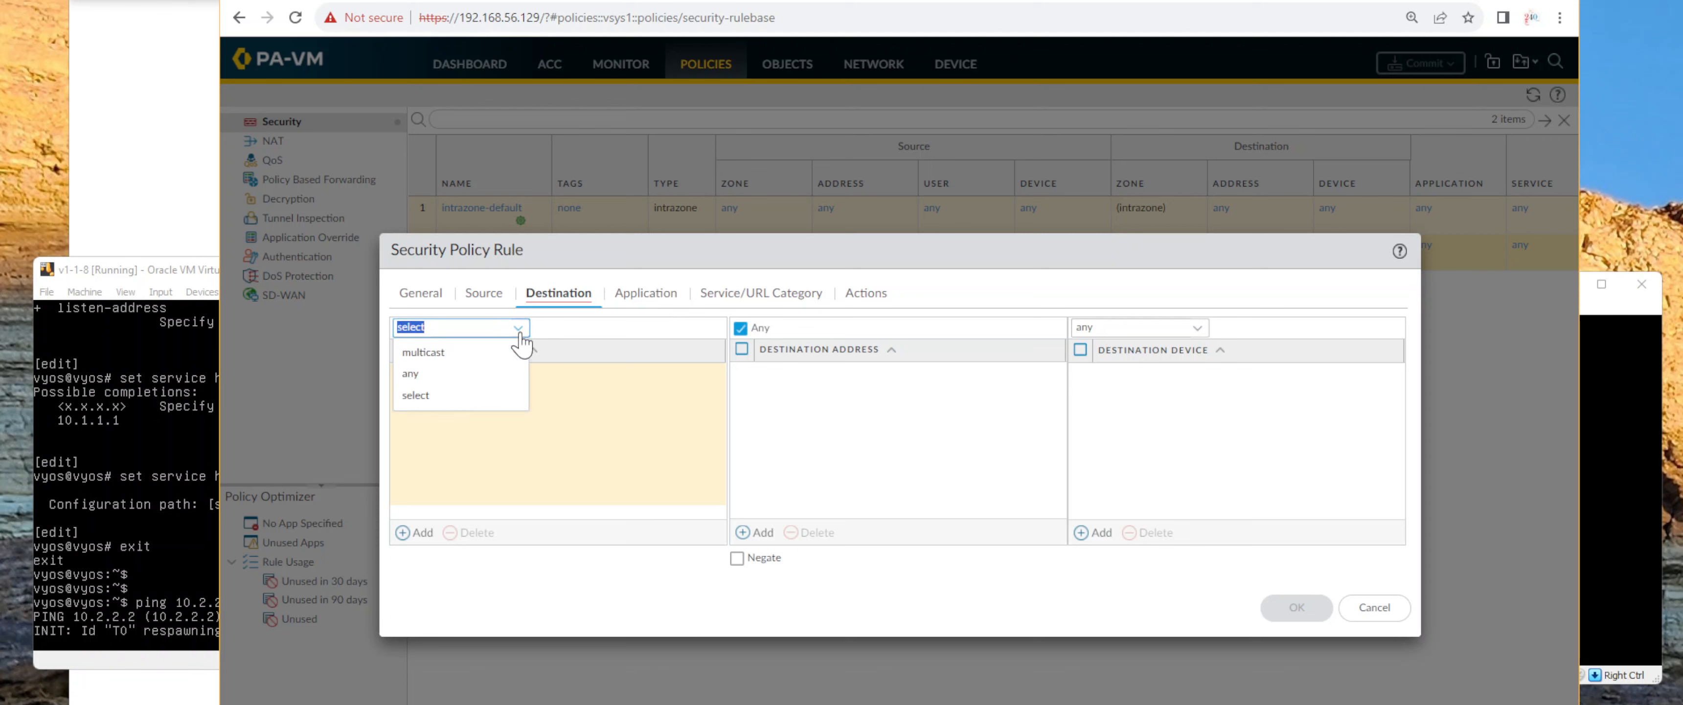
left_click(490, 374)
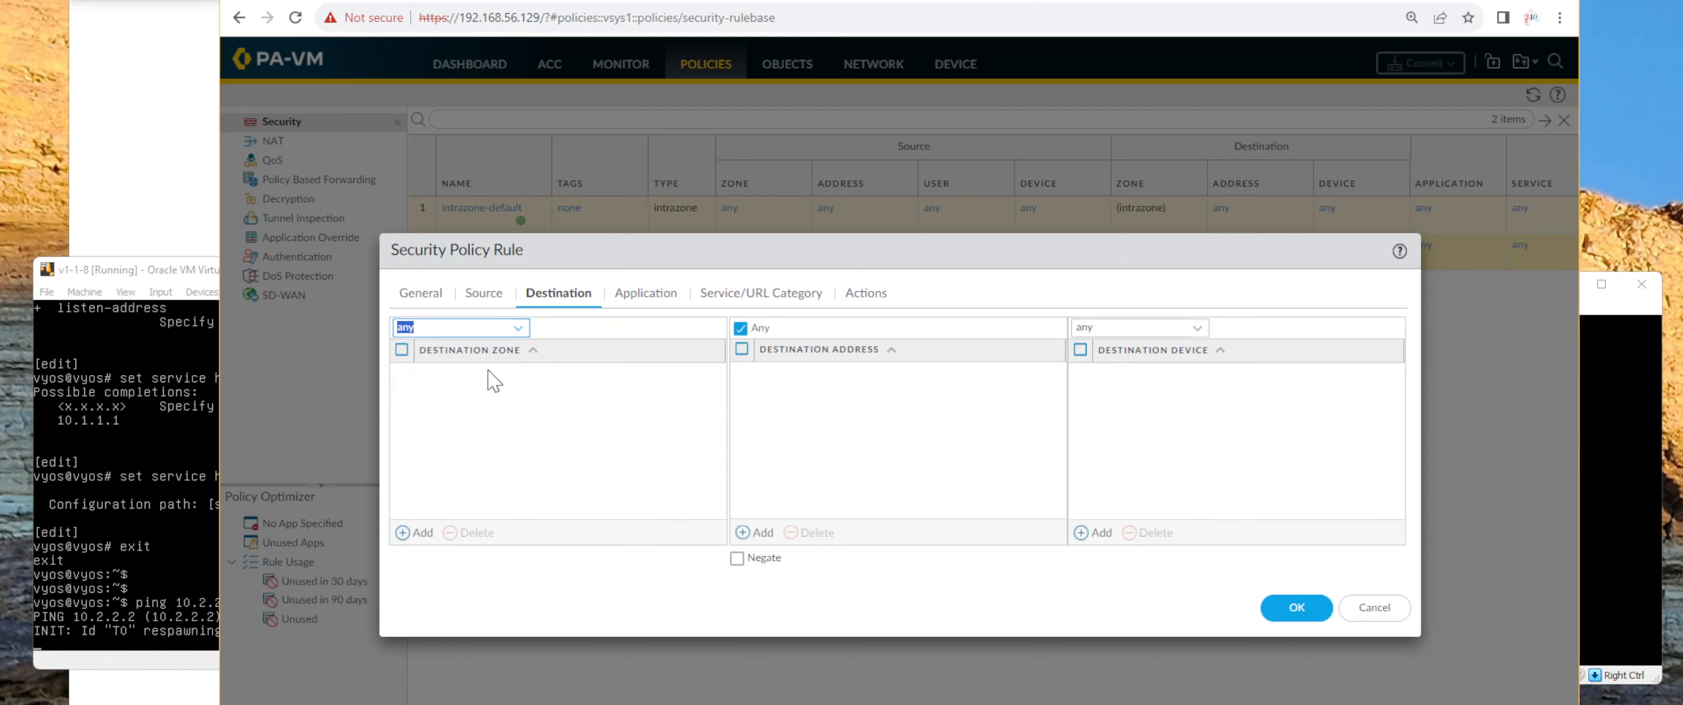
left_click(647, 297)
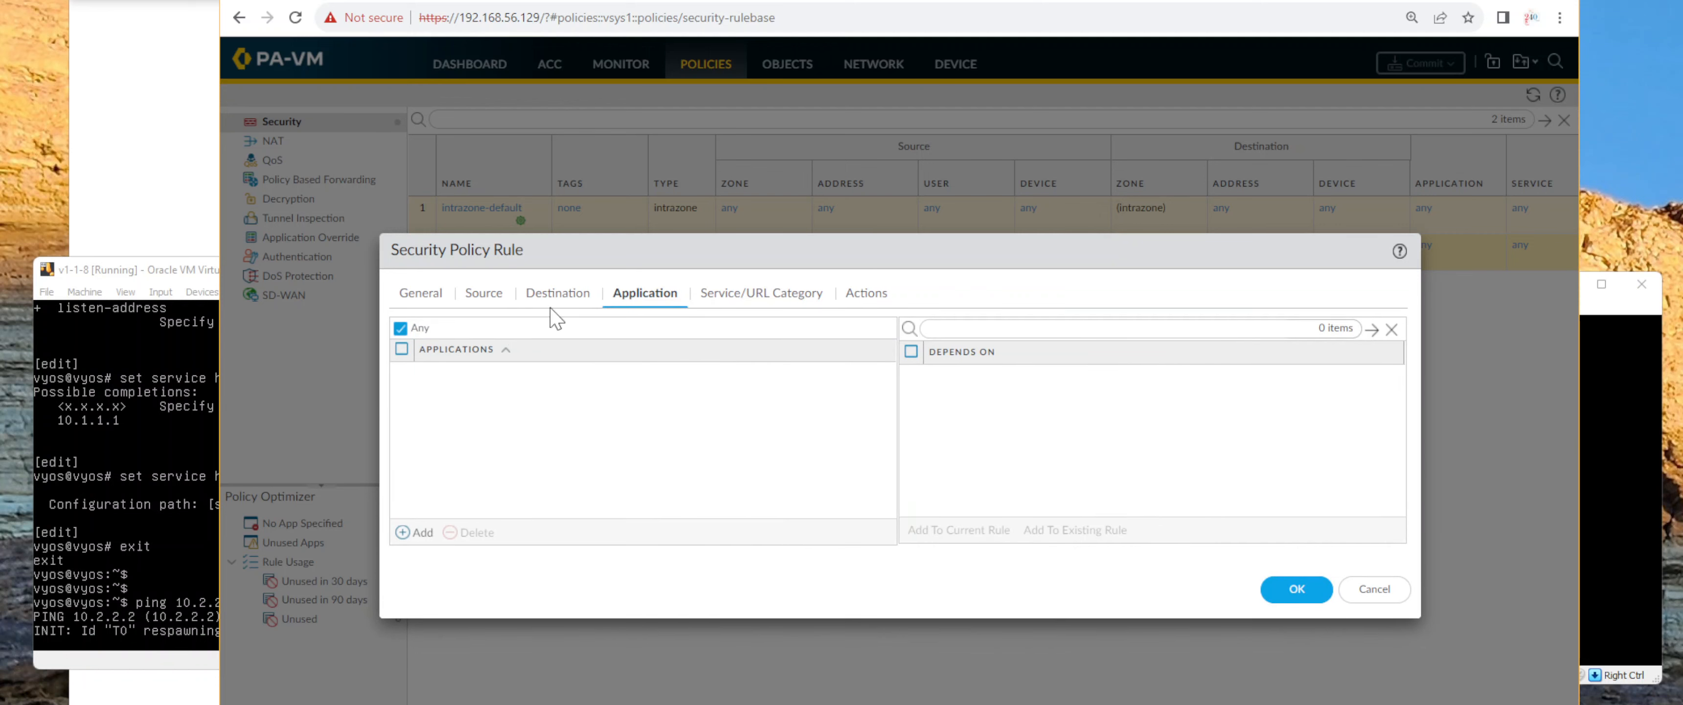
Enable logging at session start for the allow rule, leave log forwarding at None and save the rule
left_click(863, 309)
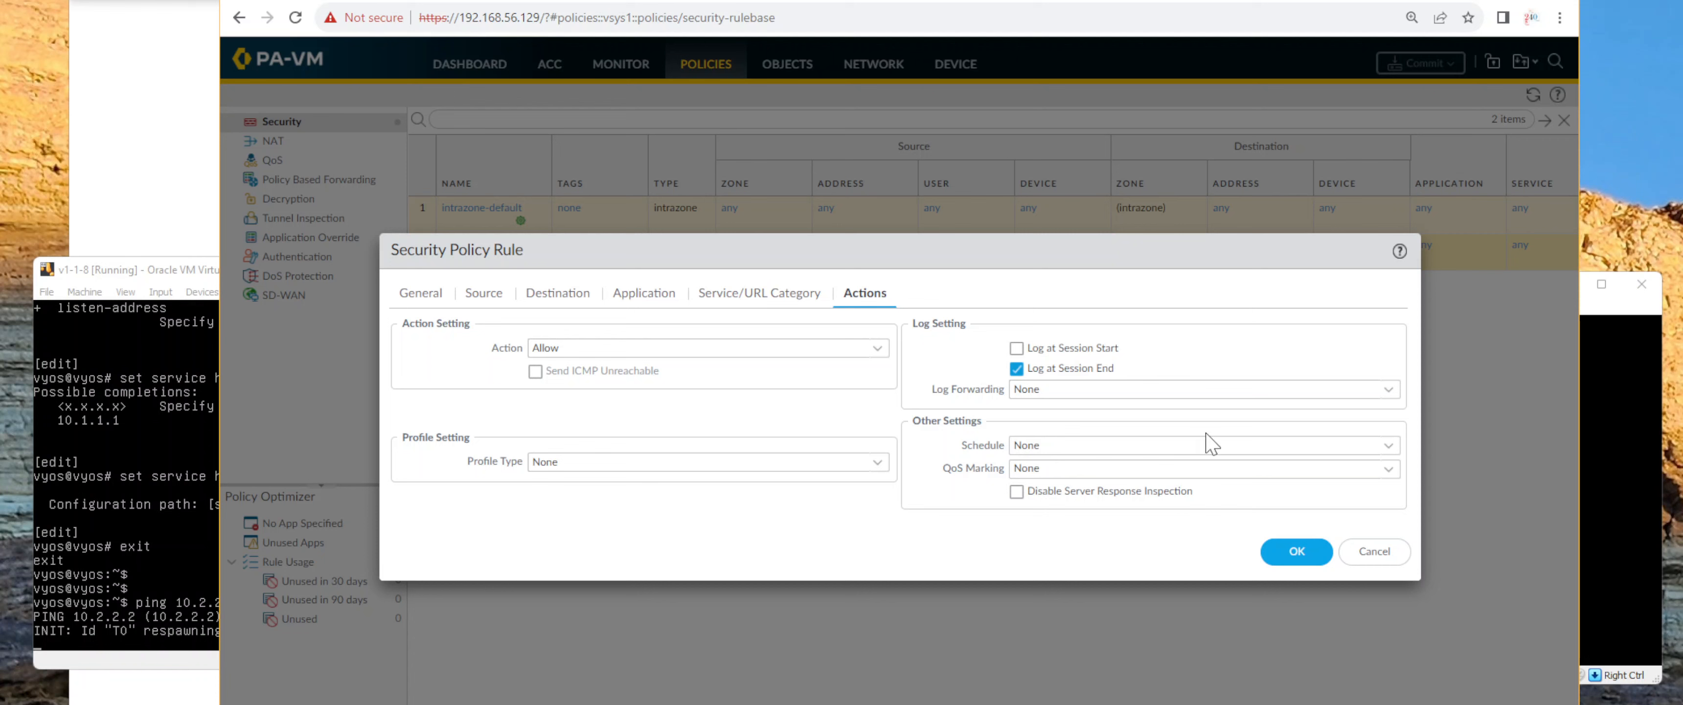
left_click(1390, 391)
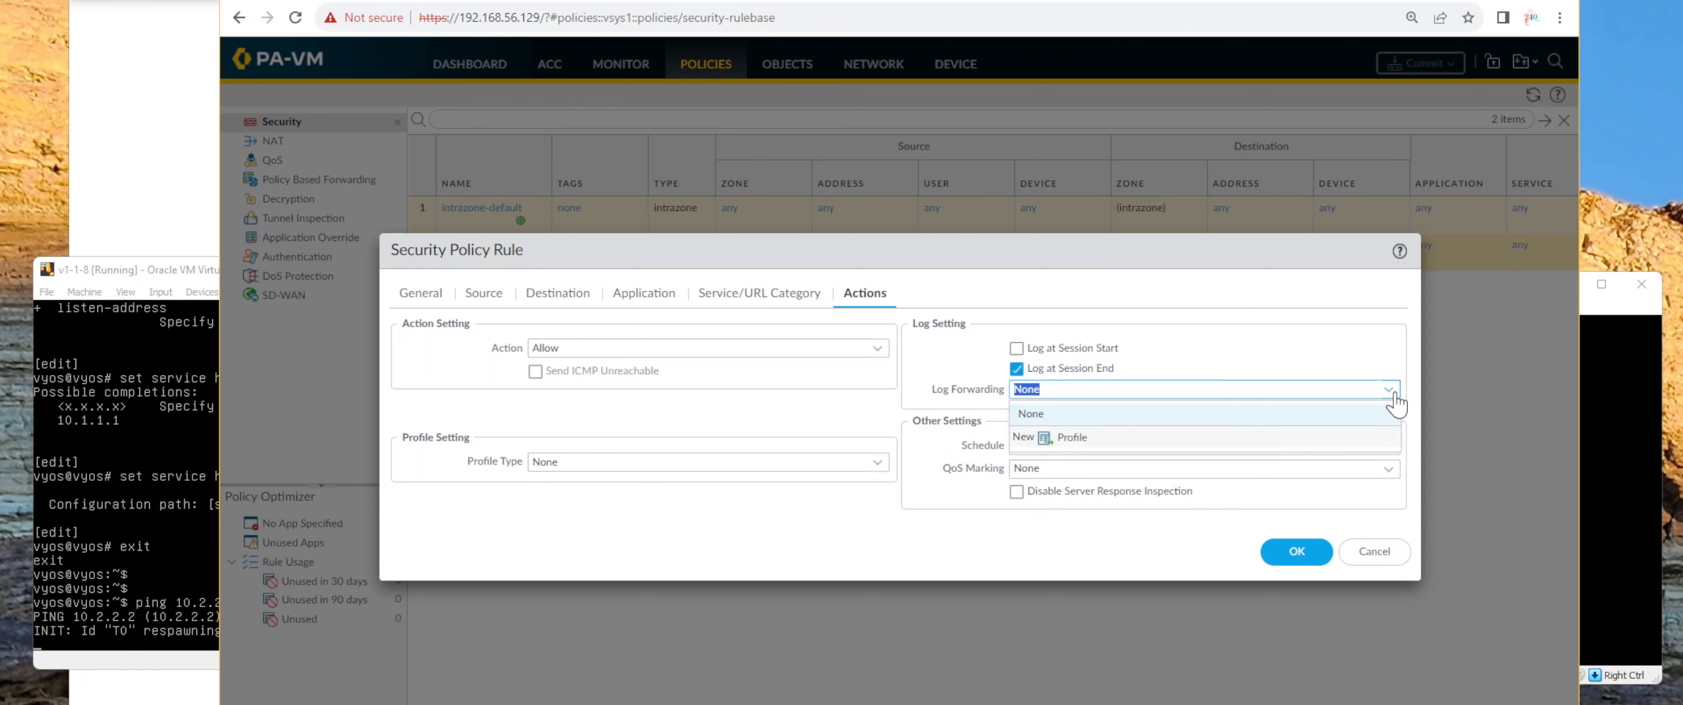
left_click(1349, 326)
left_click(1110, 350)
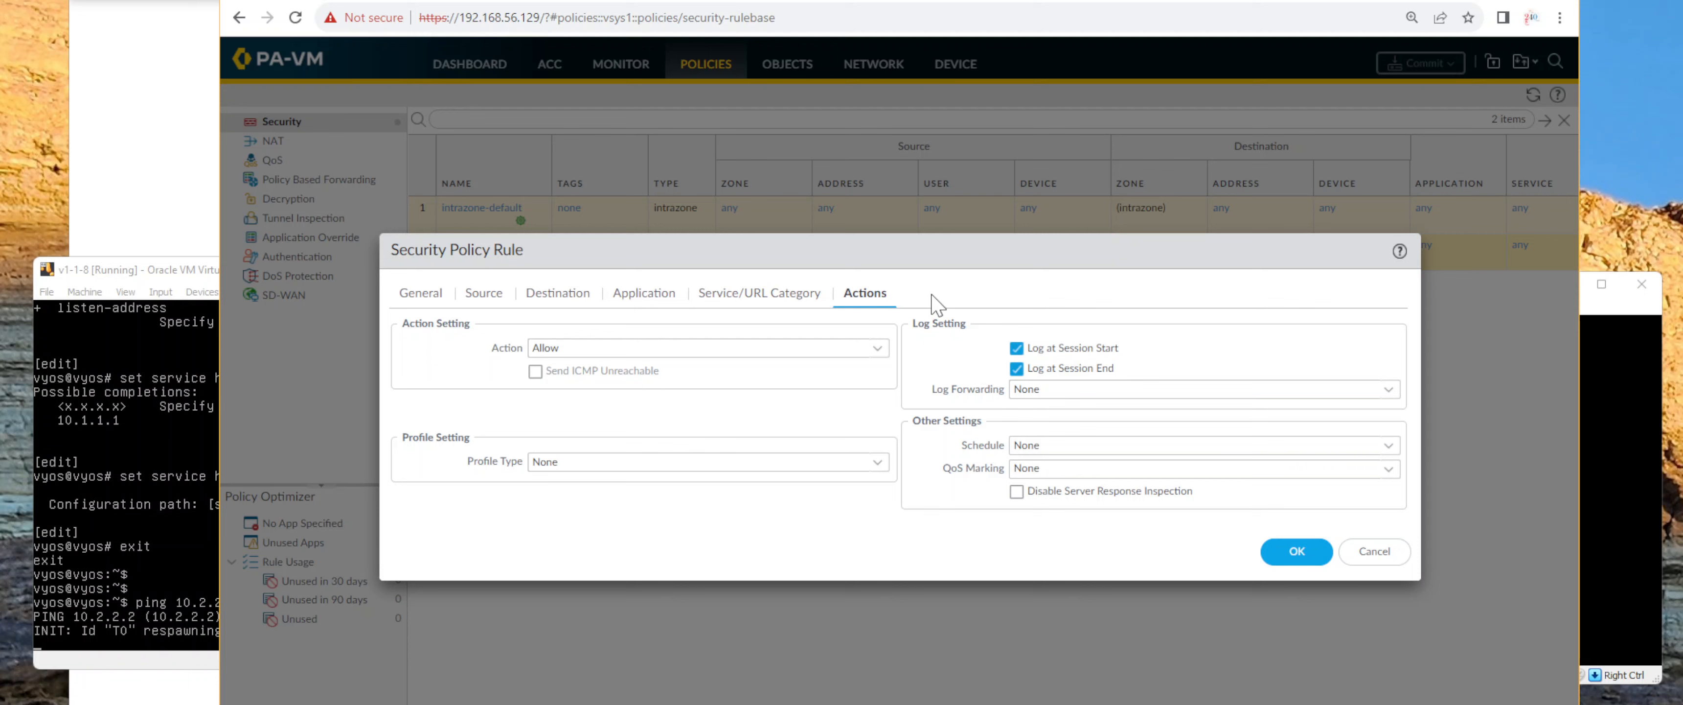
left_click(1286, 567)
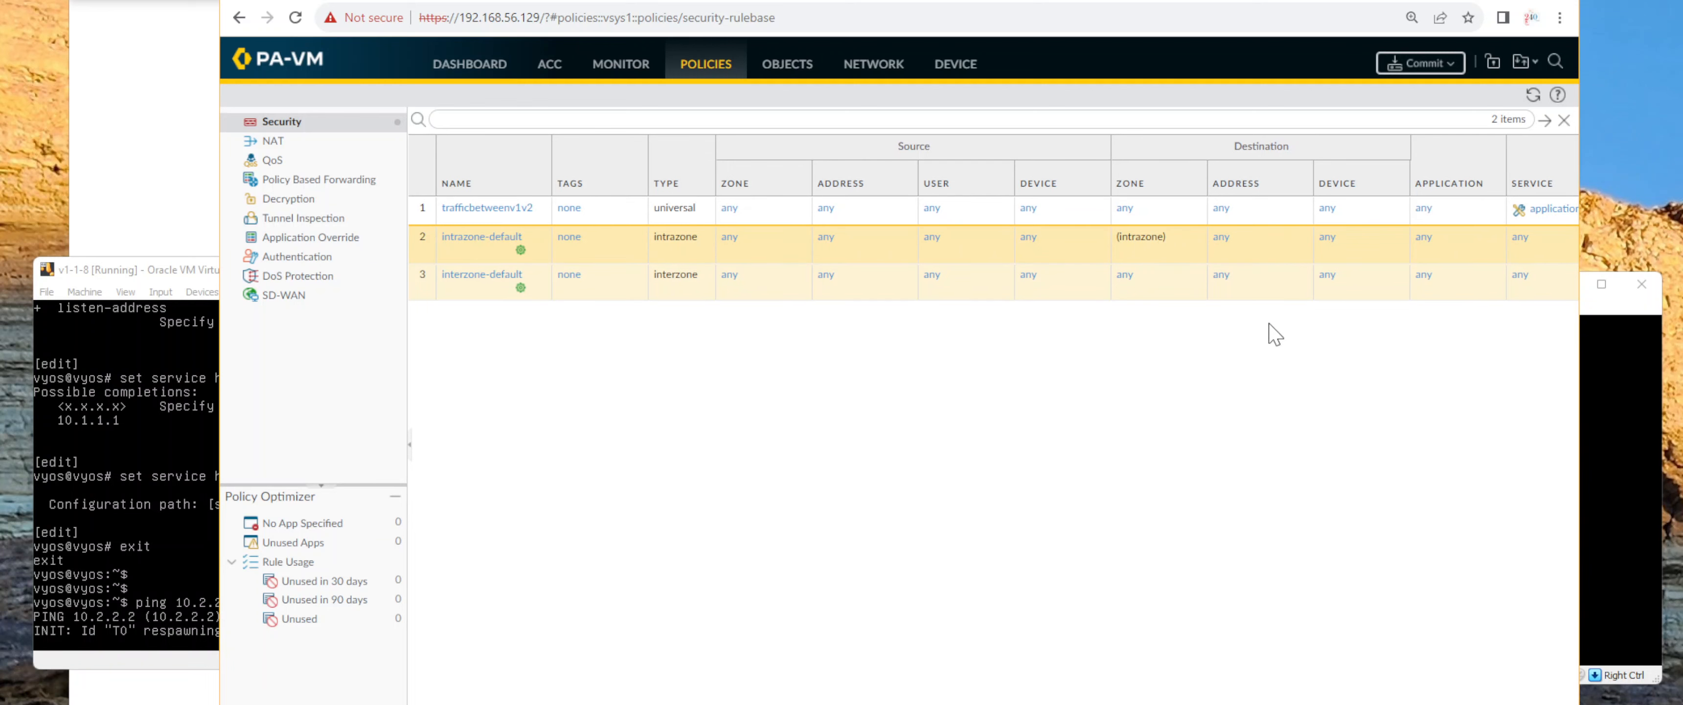
Review the rule actions and usage columns in the security rulebase, and commit all changes to the firewall
scroll(1275, 333, "right", 7)
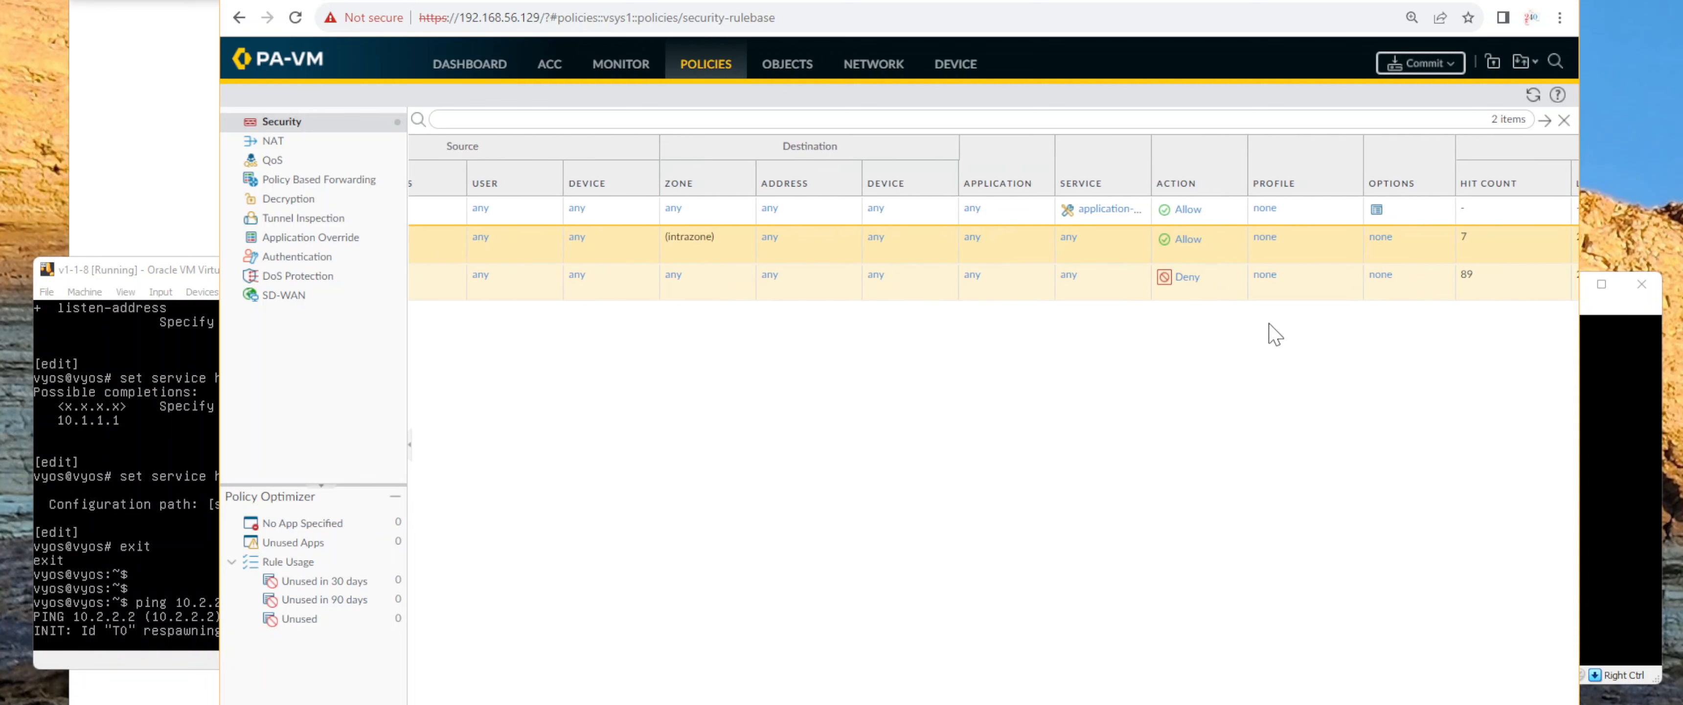
scroll(1275, 335, "right", 3)
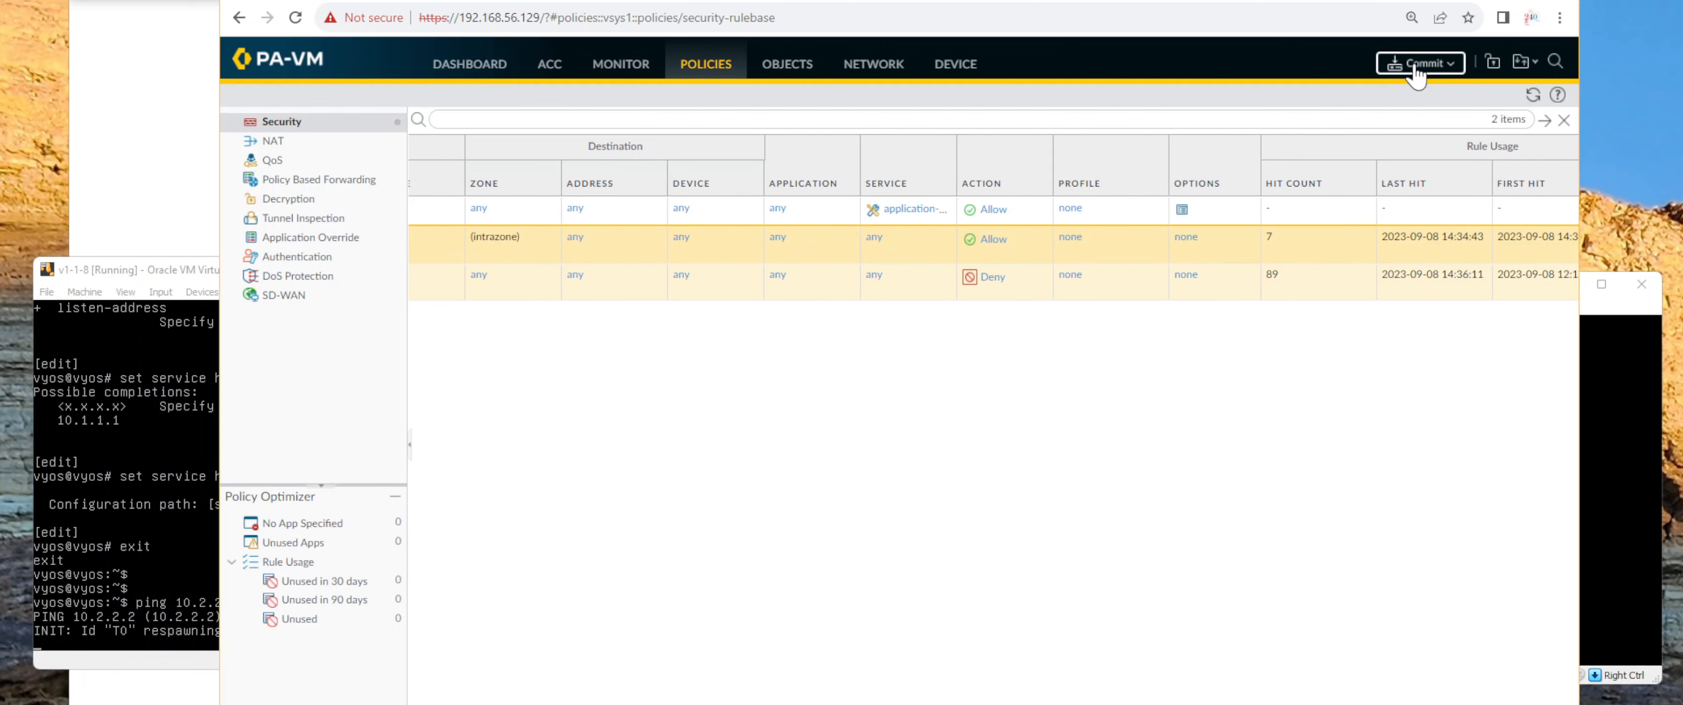
left_click(1416, 74)
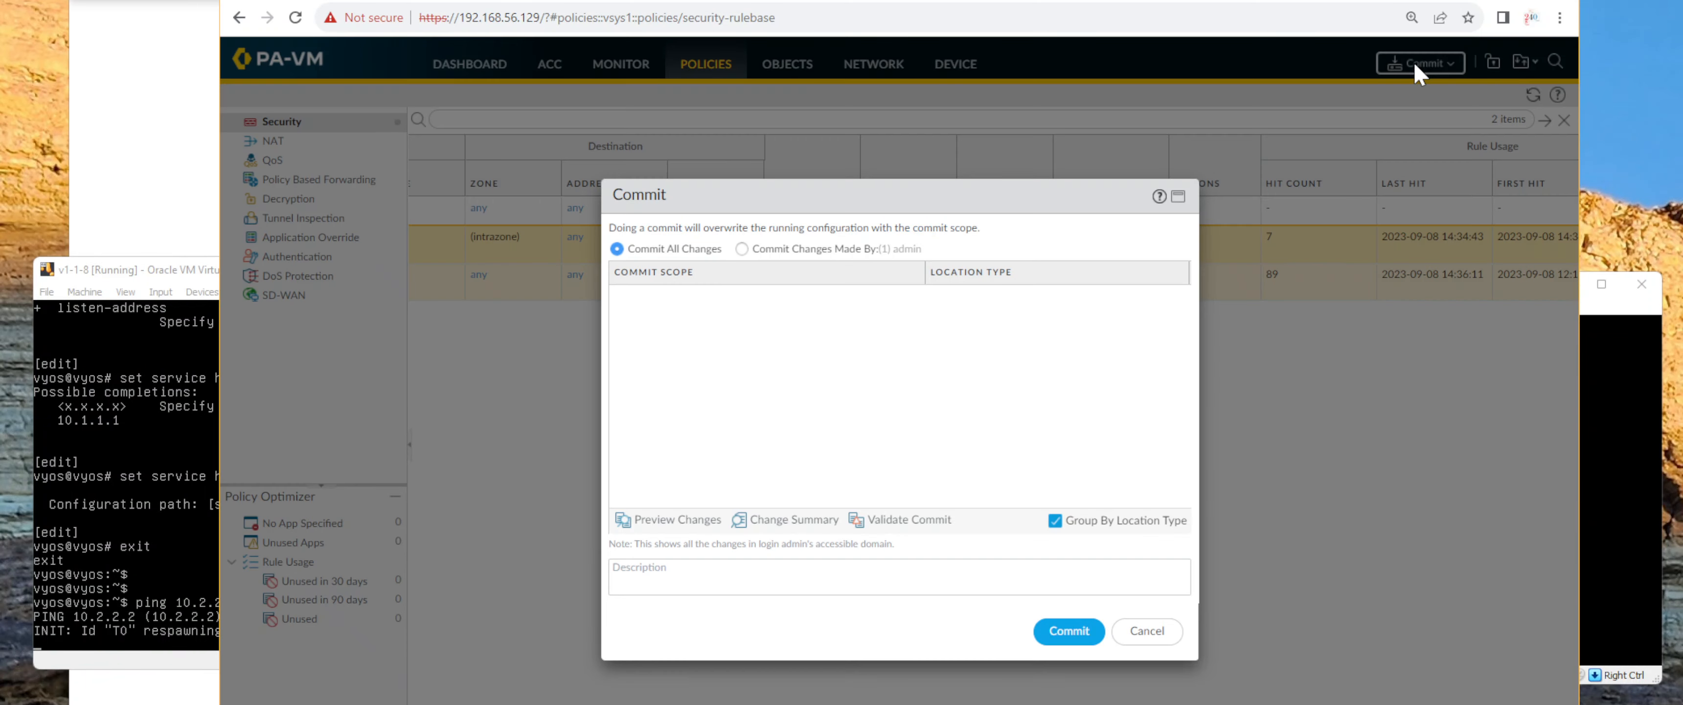
left_click(1070, 633)
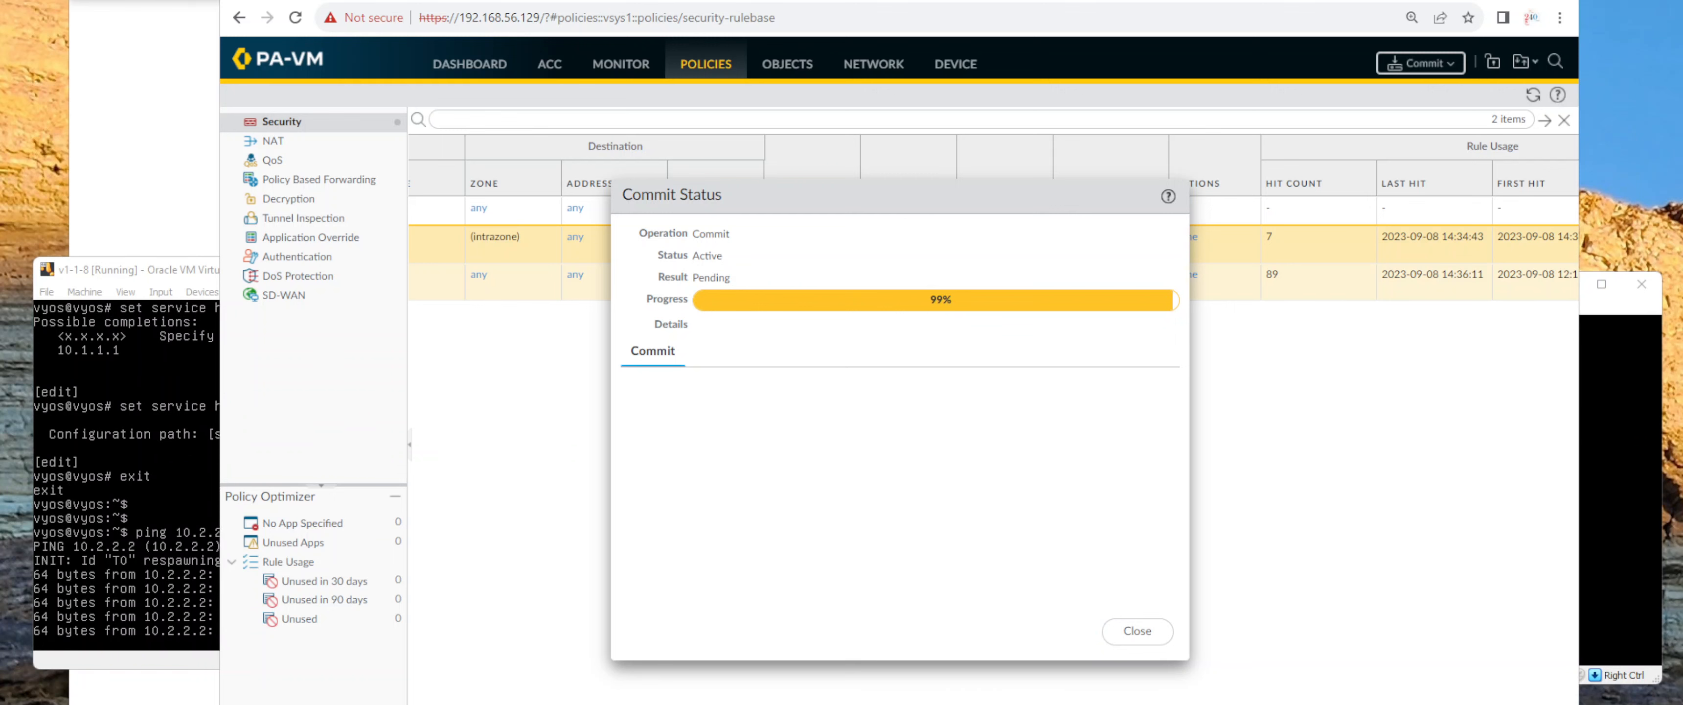
Check the ping output on v1-1-8 and the curl output on v2-1-8, and close the commit status window
left_click(140, 271)
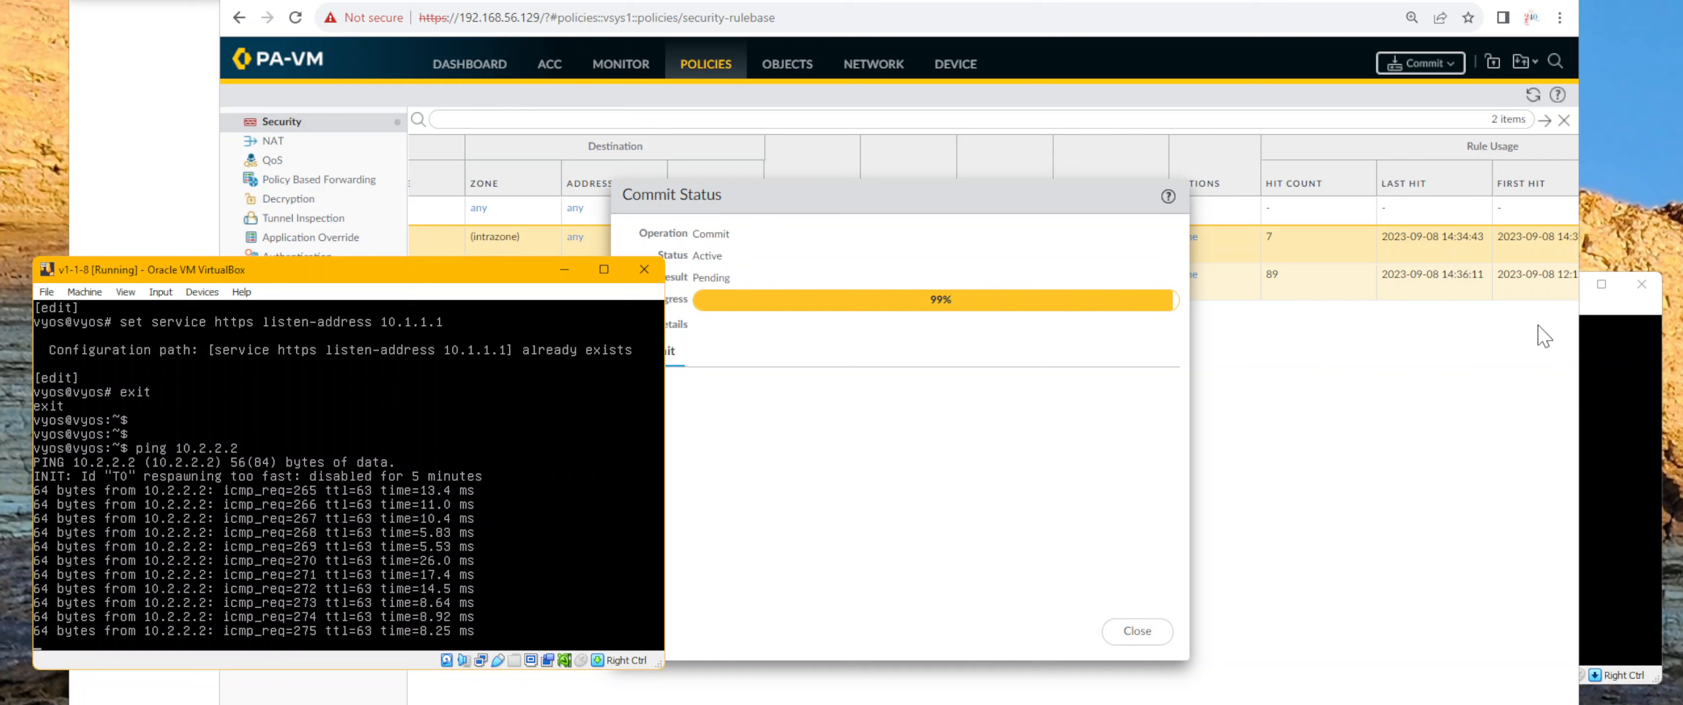
left_click(1593, 313)
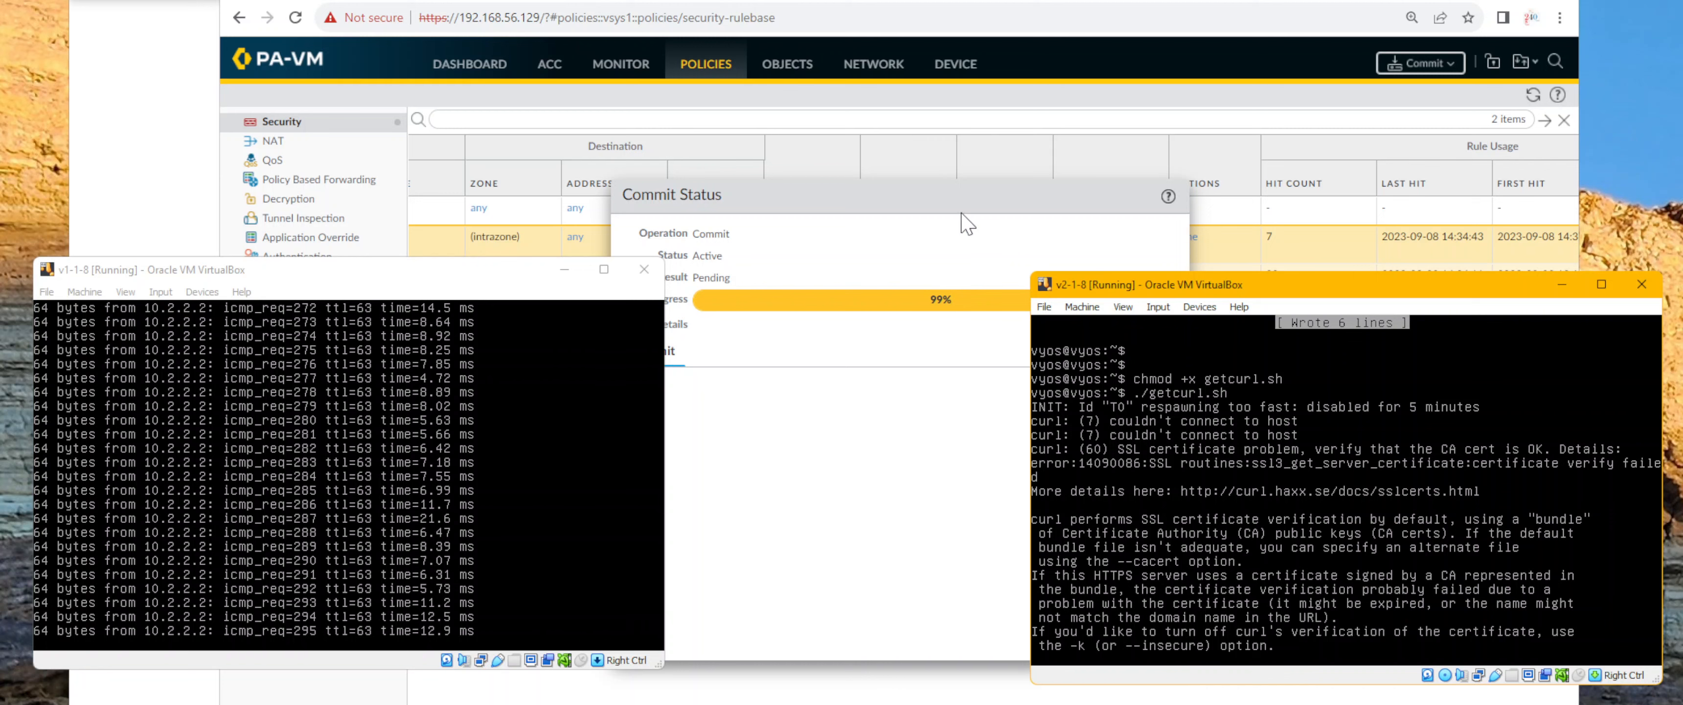
left_click(897, 206)
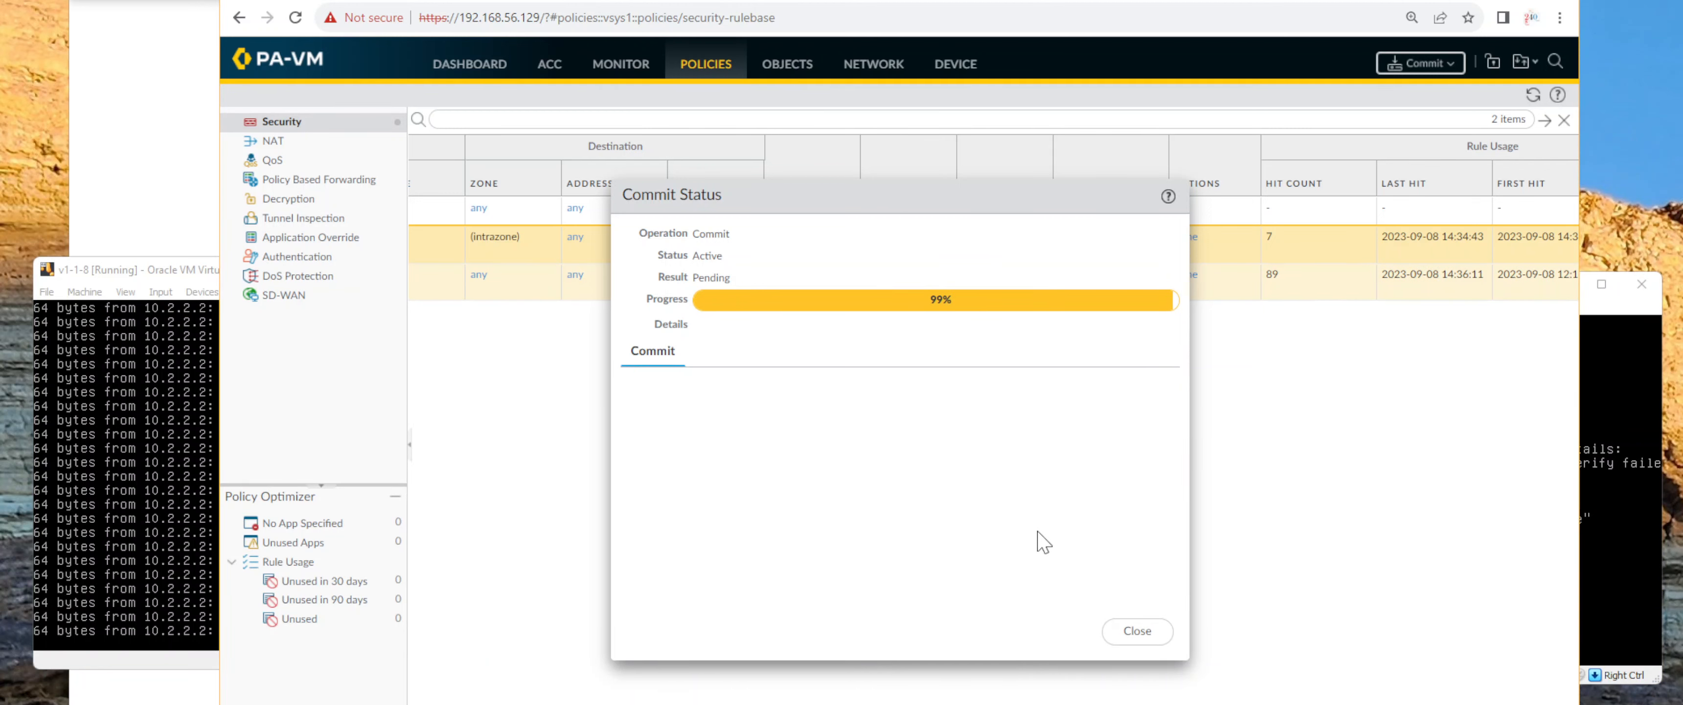
left_click(1143, 633)
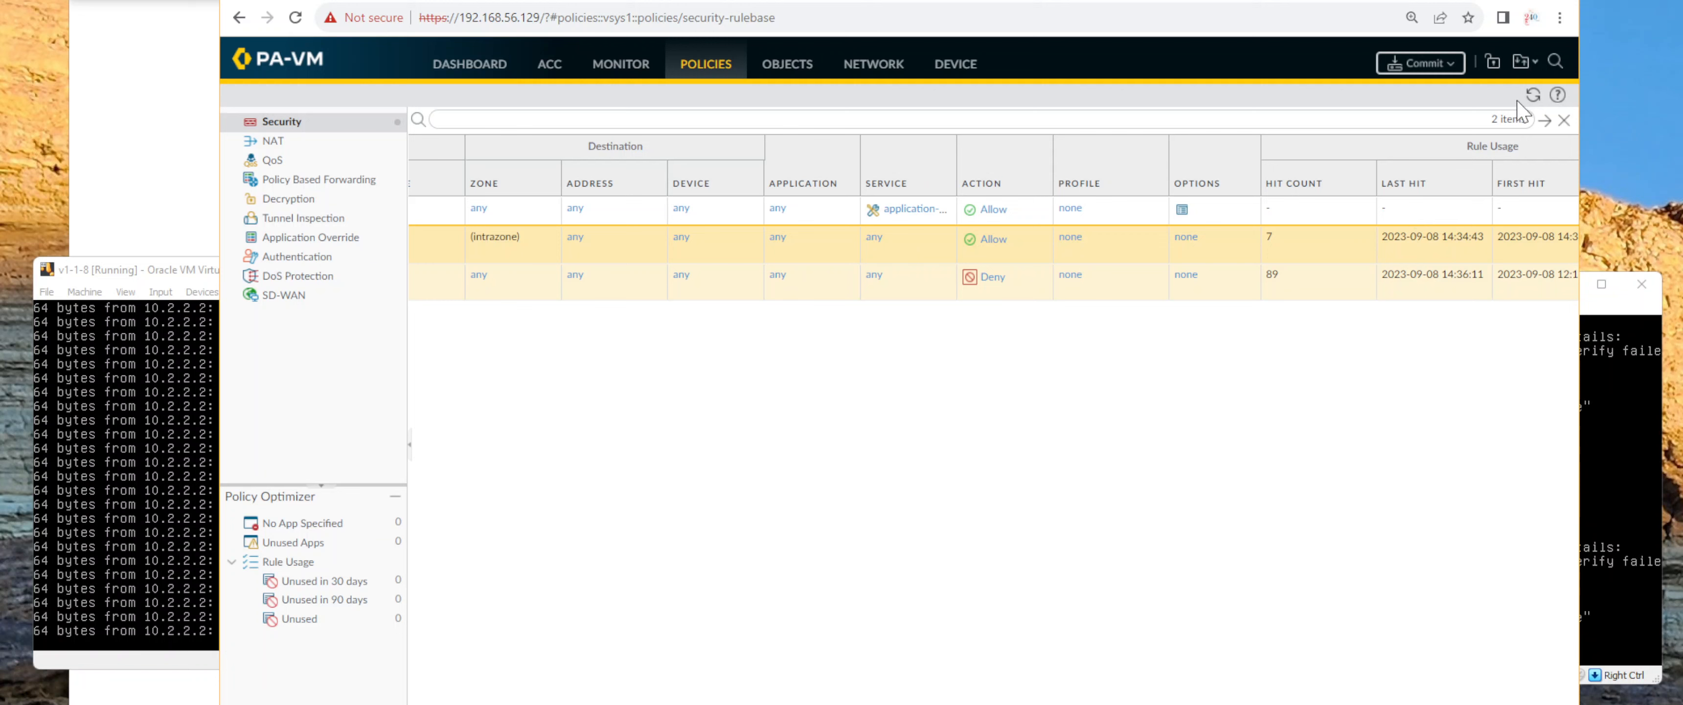
Refresh the security rulebase to inspect the rules' hit counts, and check the curl output on v2-1-8
left_click(1535, 93)
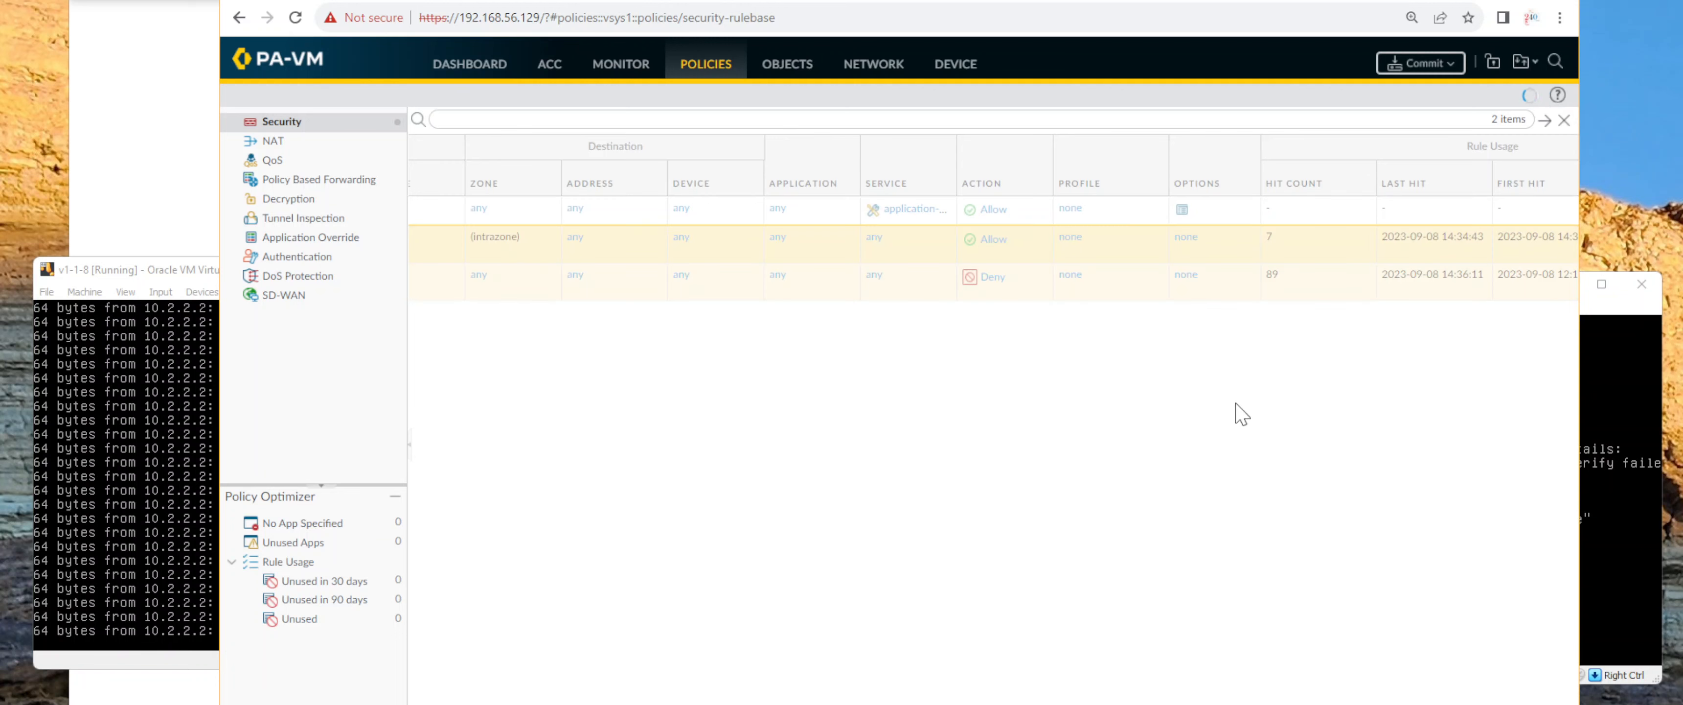
left_click(1604, 308)
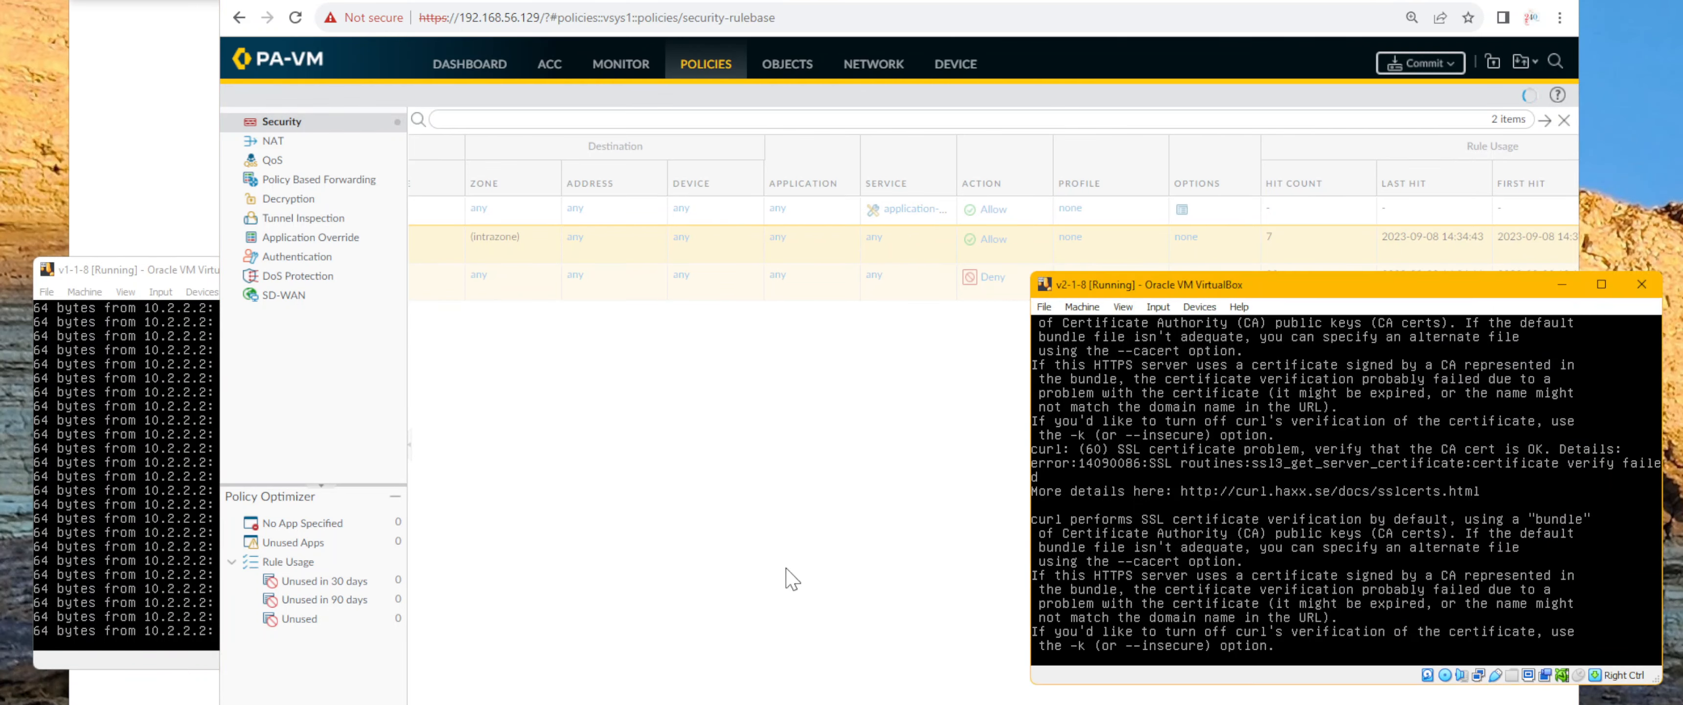
left_click(756, 578)
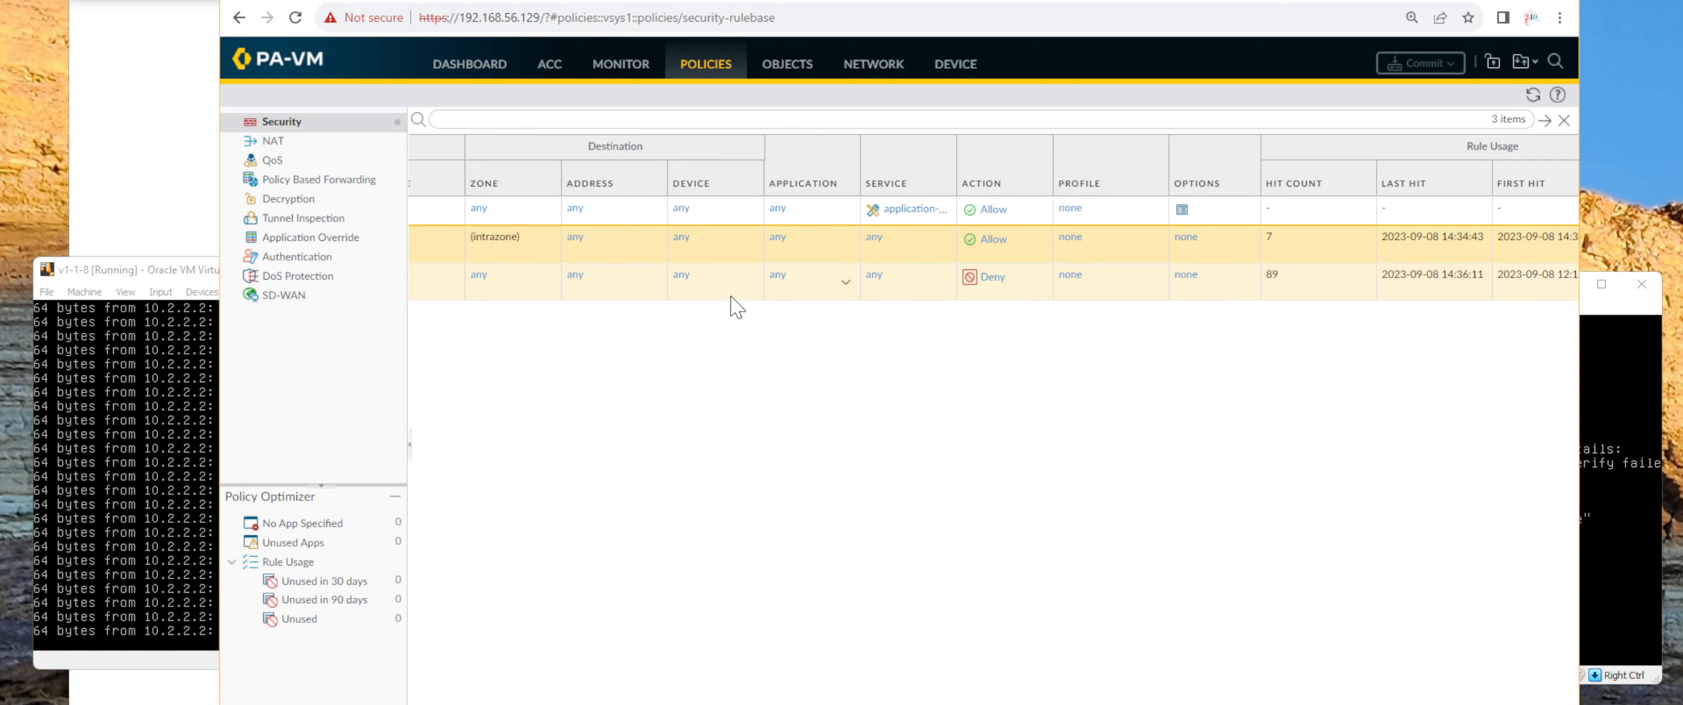
scroll(878, 401, "left", 2)
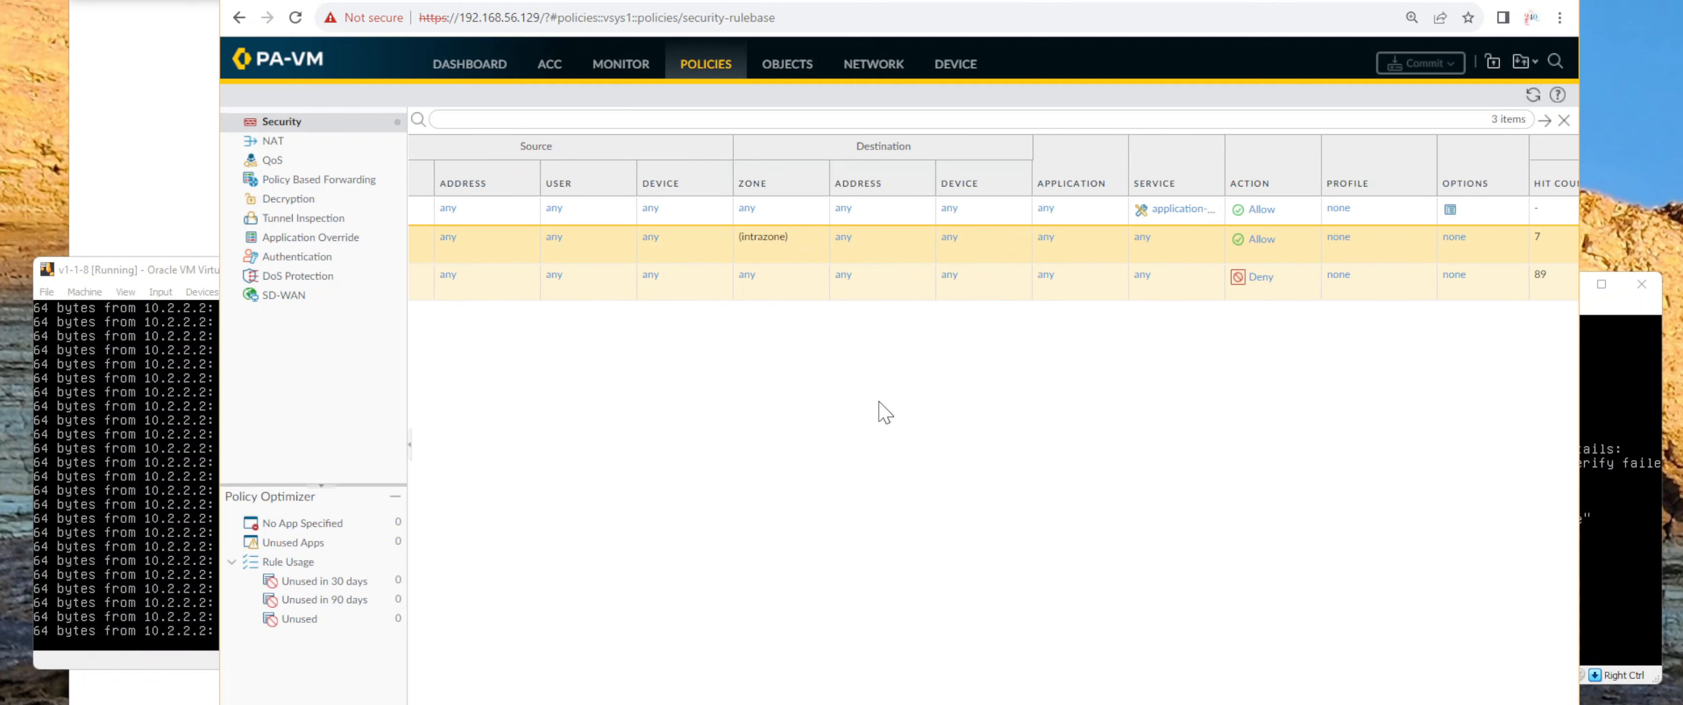
left_click(1533, 95)
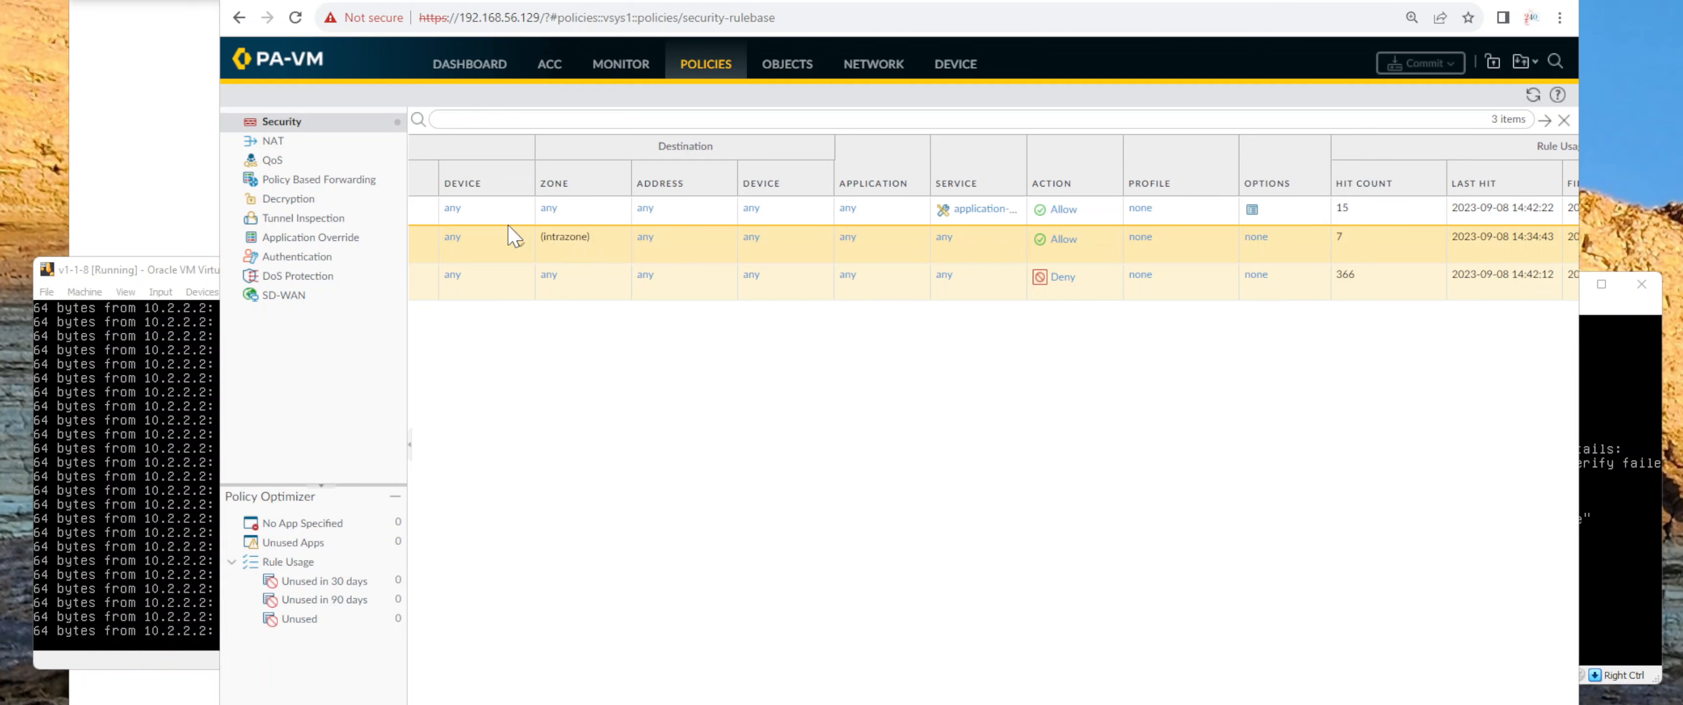
Open the usage details of the trafficbetweenv1v2 rule and compare its applications with the applications seen
left_click(466, 218)
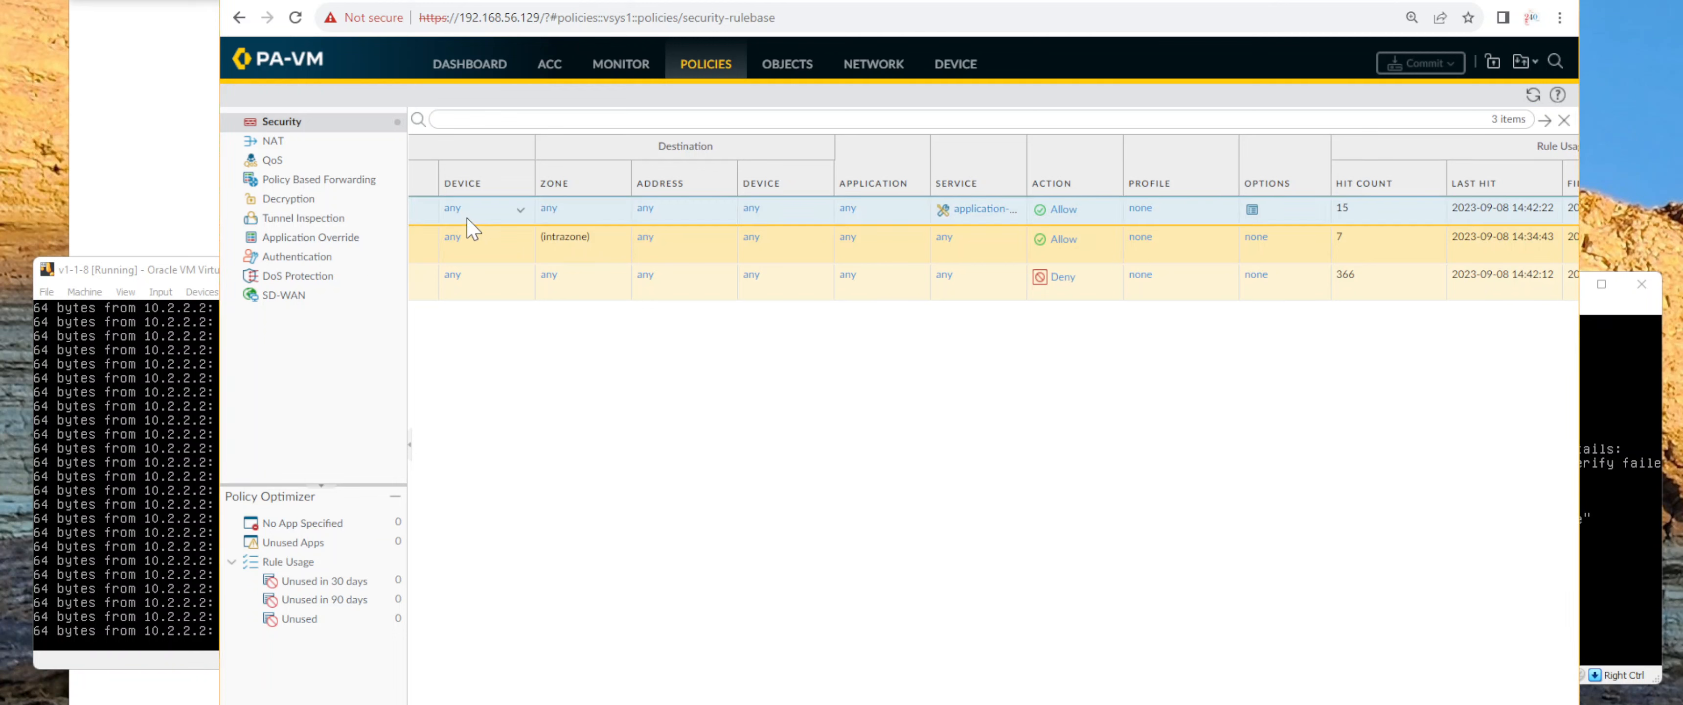
scroll(467, 218, "left", 9)
left_click(487, 208)
left_click(926, 293)
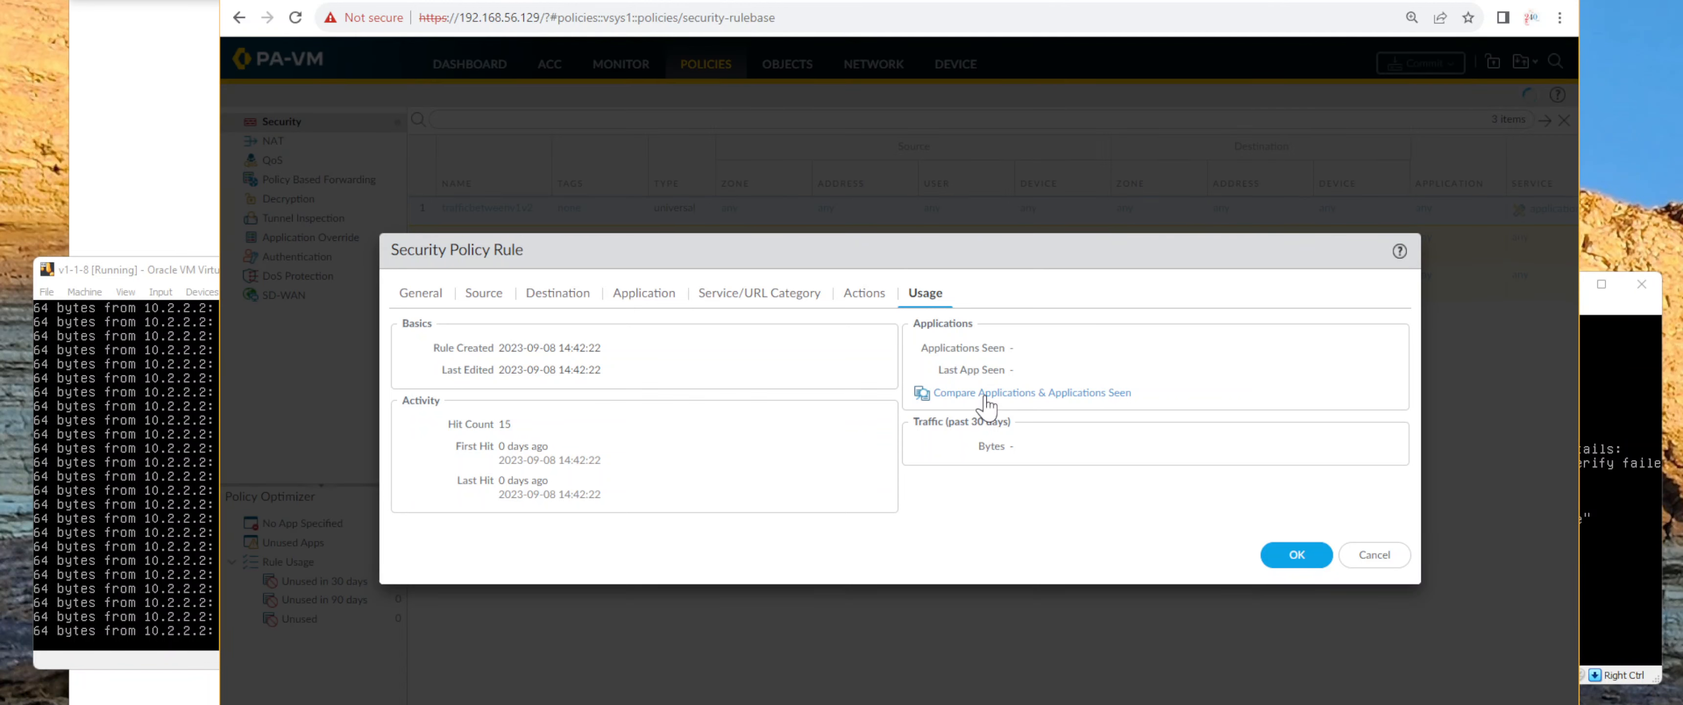
left_click(986, 393)
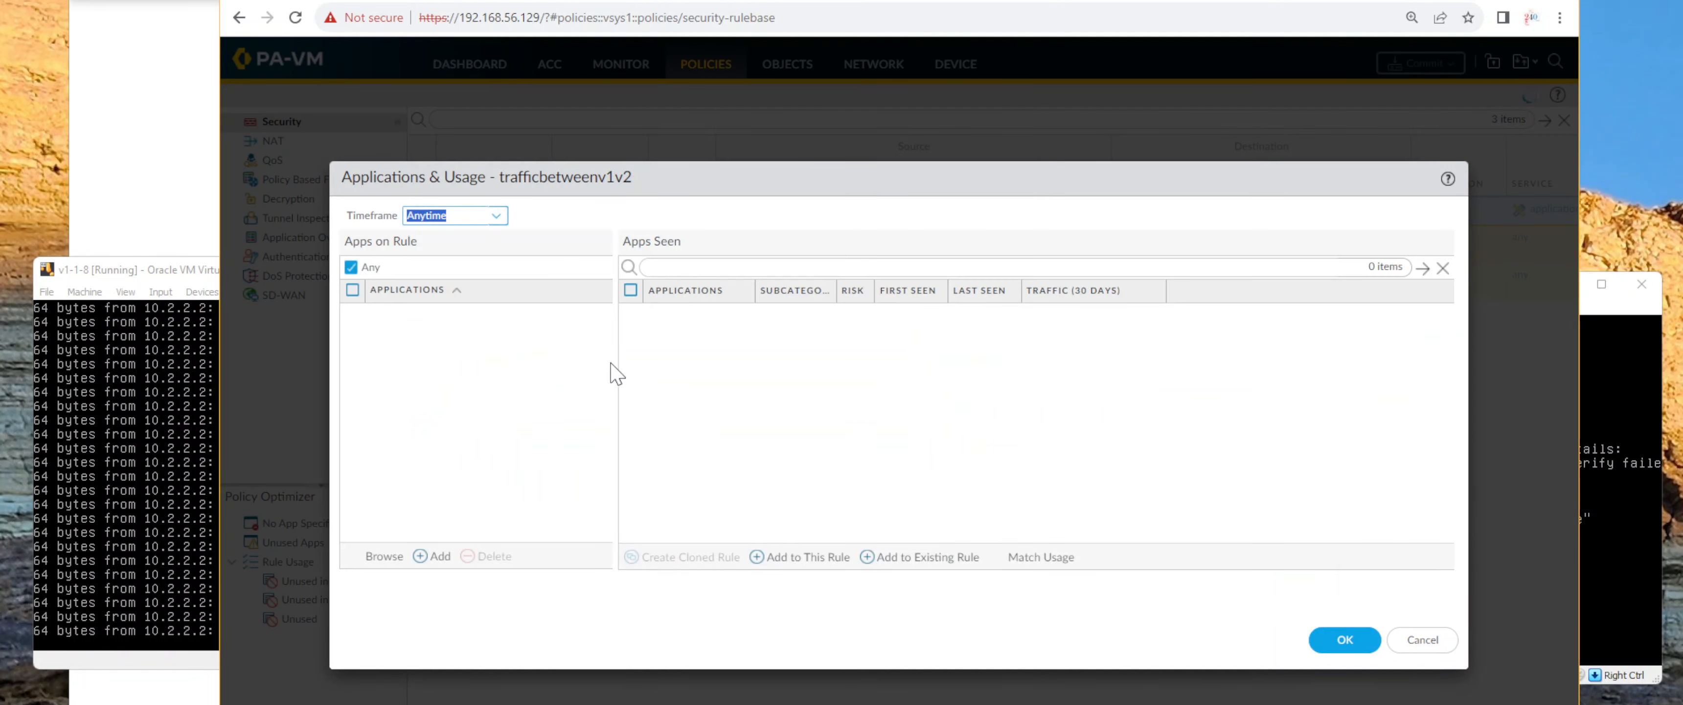